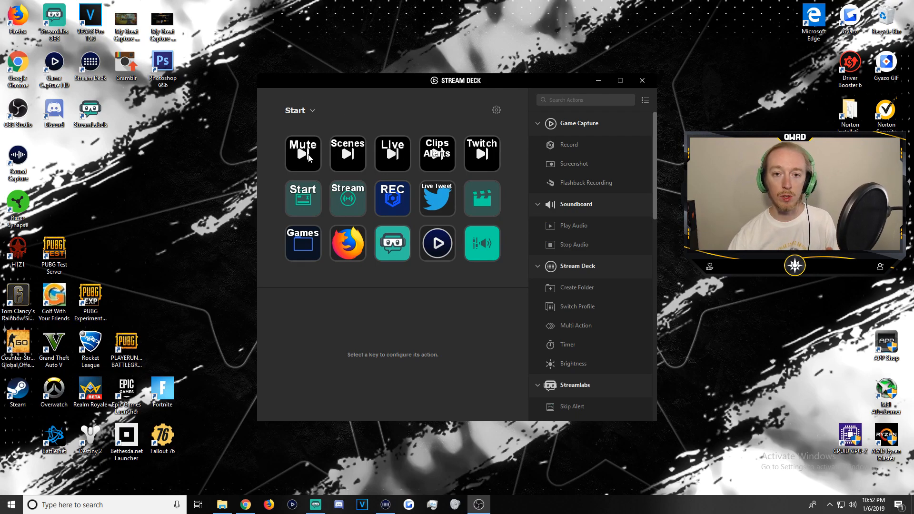
Switch to the Default Profile, look inside its Live folder and return to the profile's main page.
{"action": "left_click", "coordinate": [305, 113]}
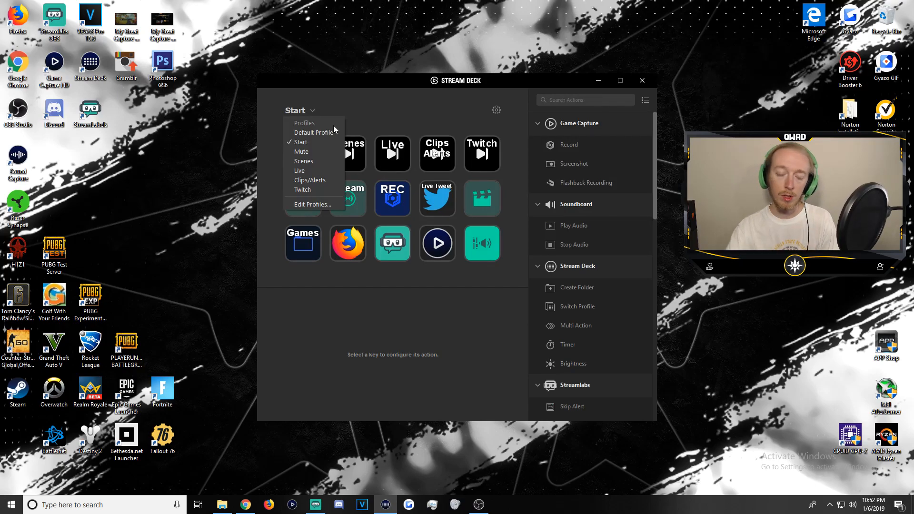
{"action": "left_click", "coordinate": [324, 132]}
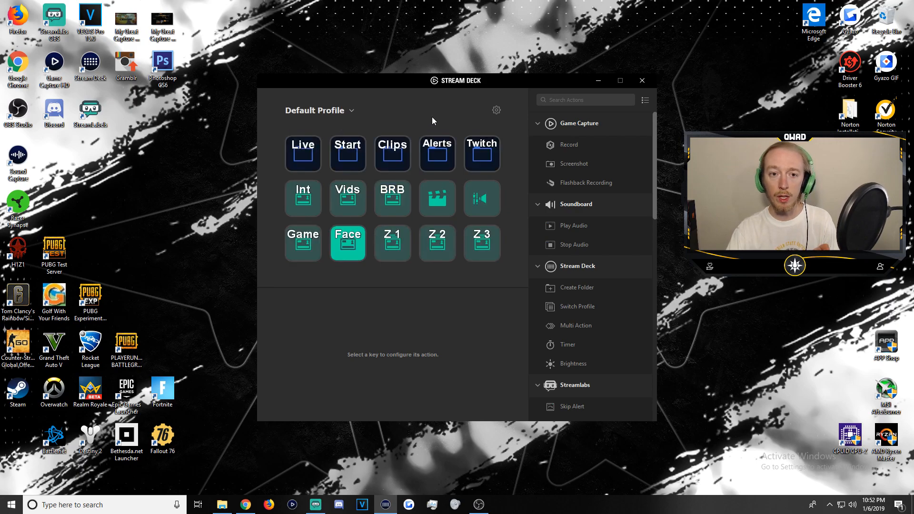
{"action": "double_click", "coordinate": [312, 159]}
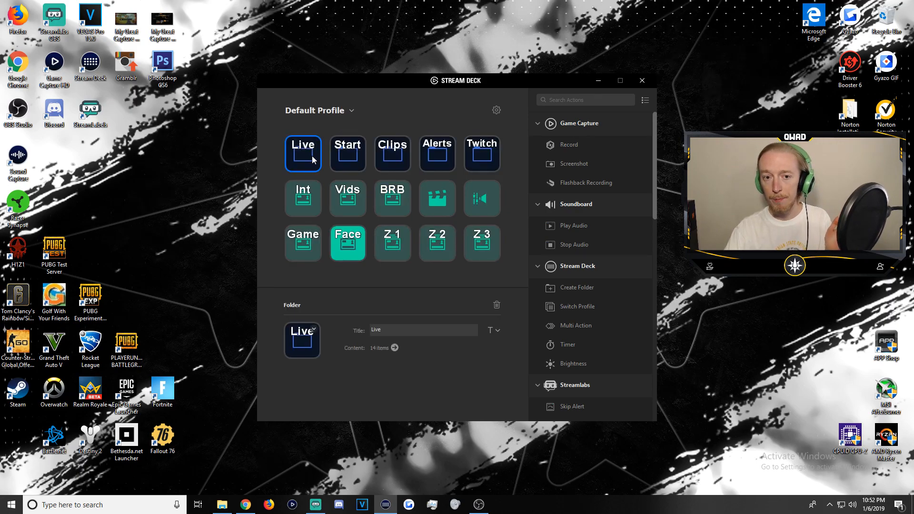
{"action": "left_click", "coordinate": [307, 156]}
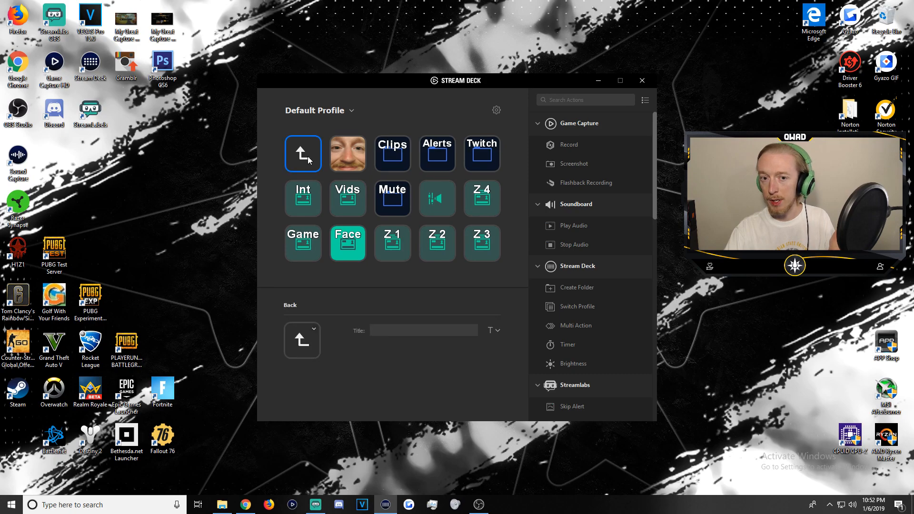
{"action": "double_click", "coordinate": [308, 156]}
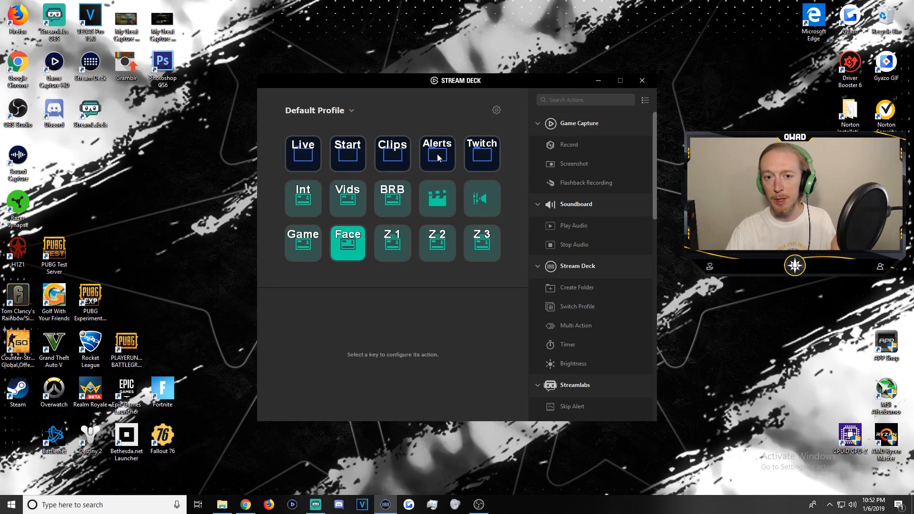
Look inside the Default Profile's Alerts folder, then return to the Start profile.
{"action": "double_click", "coordinate": [437, 157]}
{"action": "left_click", "coordinate": [309, 157]}
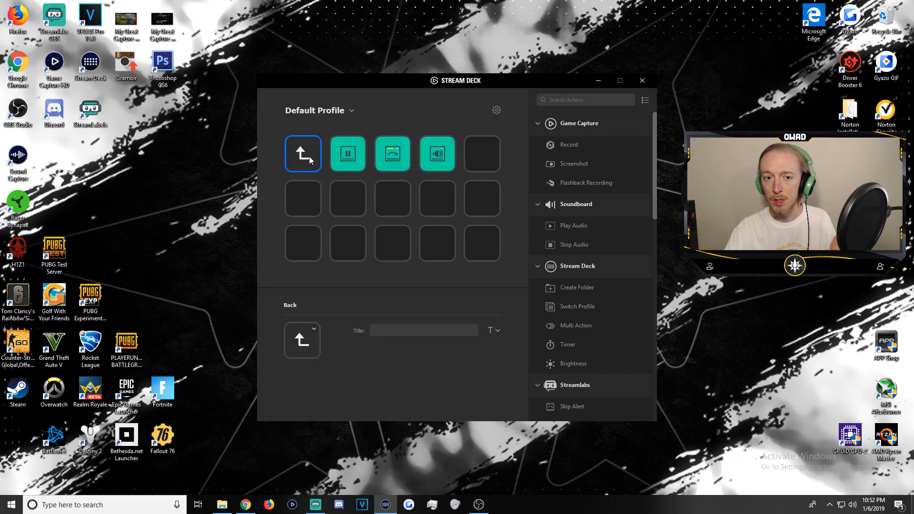
{"action": "double_click", "coordinate": [309, 156]}
{"action": "left_click", "coordinate": [333, 111]}
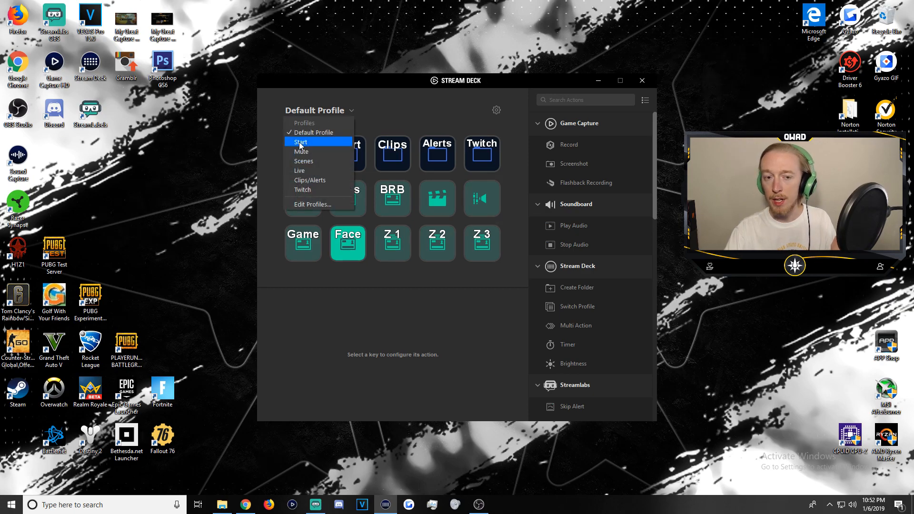
{"action": "left_click", "coordinate": [300, 143]}
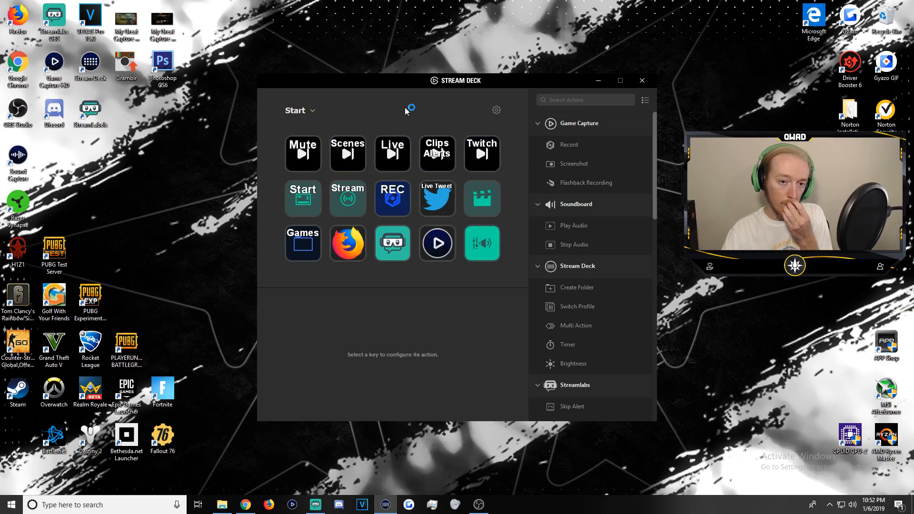
Examine the Mute key's Switch Profile settings, including its title and target profile, then deselect the key.
{"action": "left_click", "coordinate": [310, 159]}
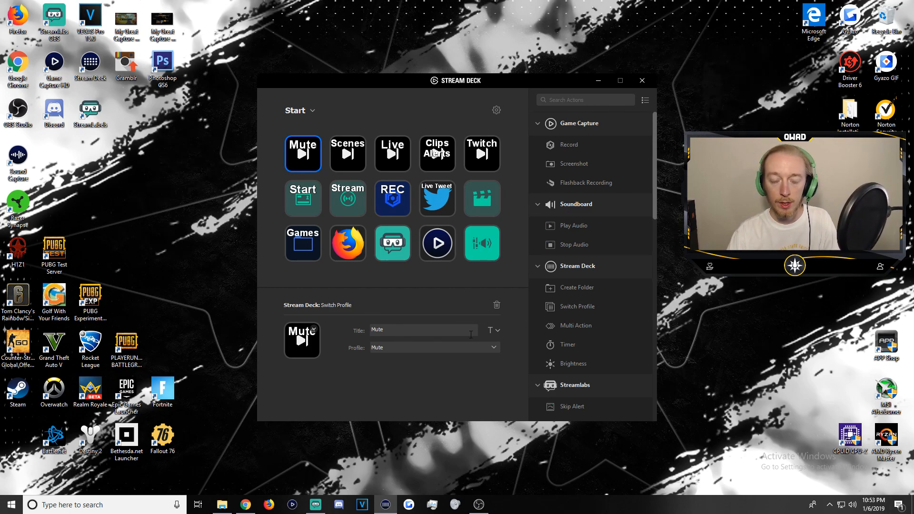
{"action": "left_click", "coordinate": [393, 349]}
{"action": "left_click", "coordinate": [343, 339]}
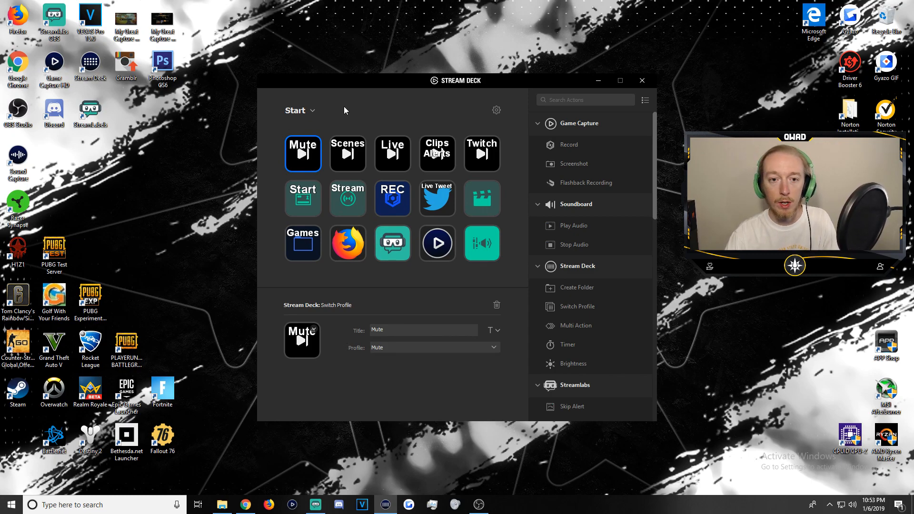
{"action": "left_click", "coordinate": [375, 109]}
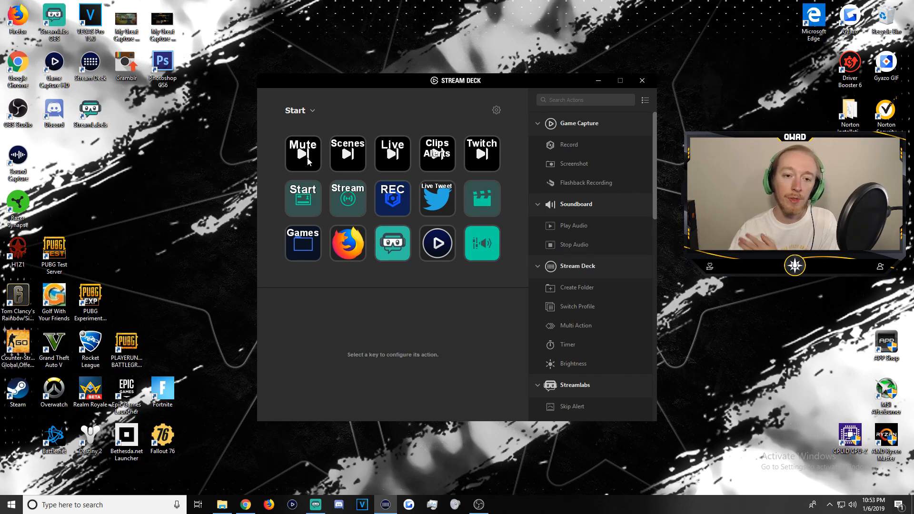
Examine the available collections and scenes for the Start key's Streamlabs OBS Scene action, leaving both selections as they are.
{"action": "left_click", "coordinate": [312, 197]}
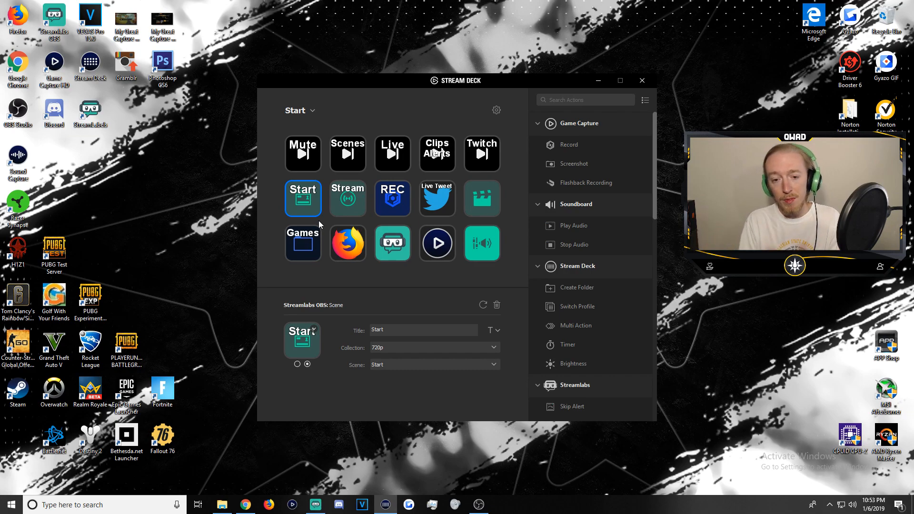
{"action": "left_click", "coordinate": [488, 347]}
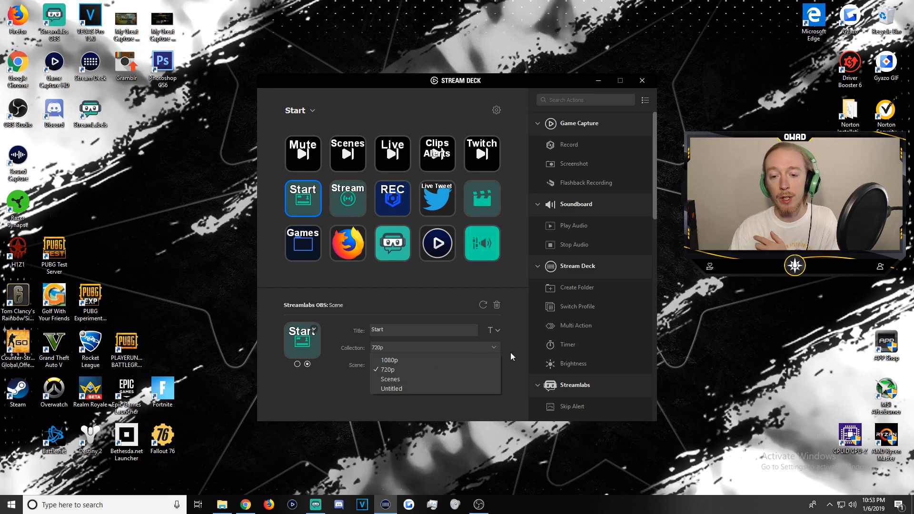
{"action": "left_click", "coordinate": [507, 350]}
{"action": "left_click", "coordinate": [435, 364]}
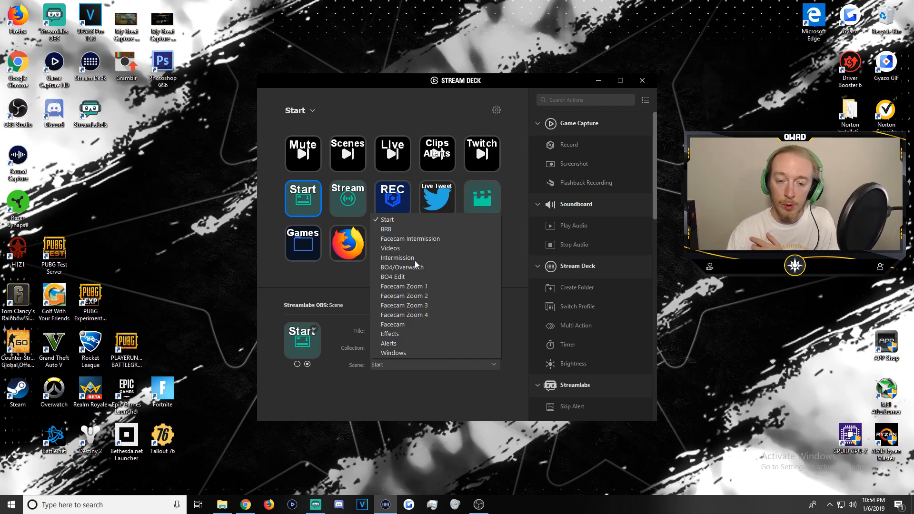
{"action": "left_click", "coordinate": [350, 289]}
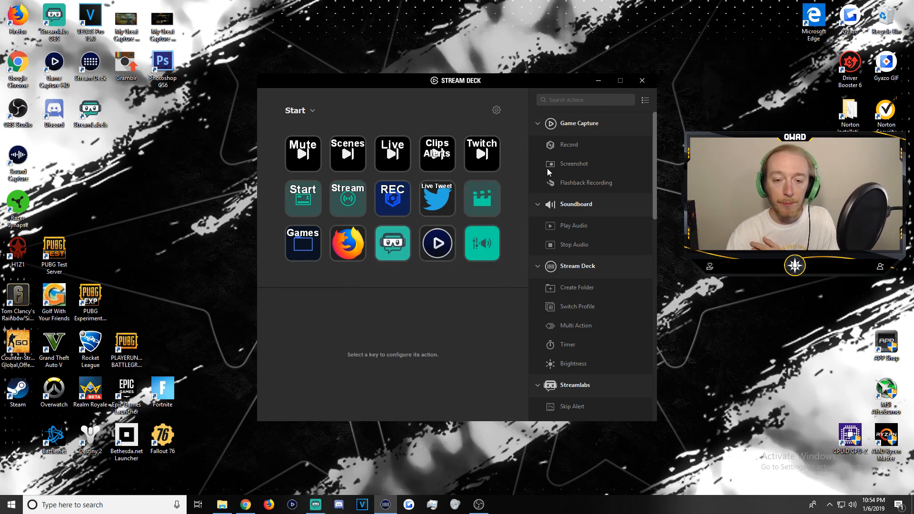
Browse the available actions and open the action list for customizing which categories and actions are shown.
{"action": "scroll", "coordinate": [638, 255], "scroll_direction": "down", "scroll_amount": 5}
{"action": "scroll", "coordinate": [638, 258], "scroll_direction": "up", "scroll_amount": 3}
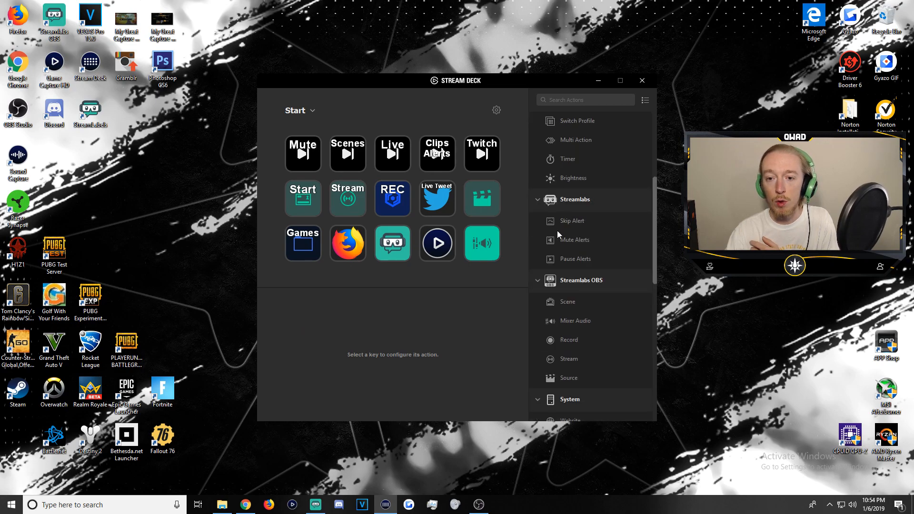
{"action": "scroll", "coordinate": [584, 212], "scroll_direction": "up", "scroll_amount": 5}
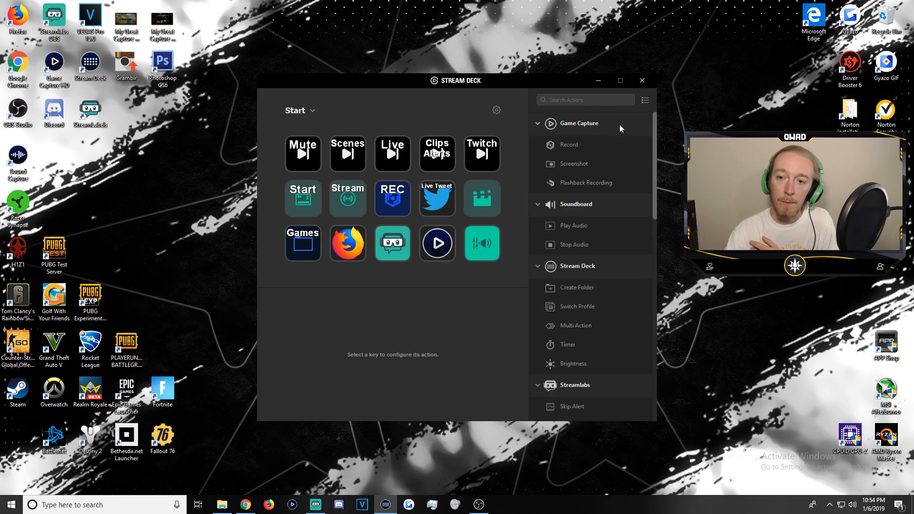
{"action": "left_click", "coordinate": [644, 102]}
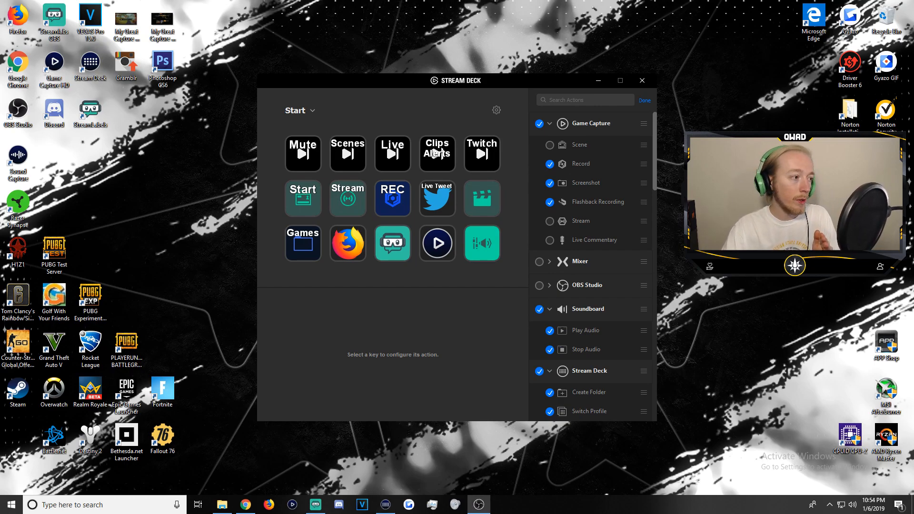
{"action": "left_click_drag", "start_coordinate": [0, 60], "coordinate": [0, 169]}
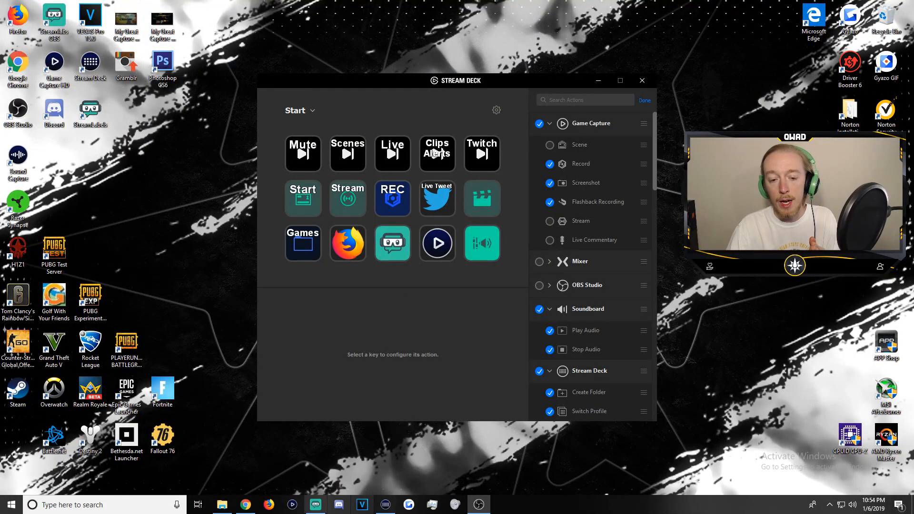
Bring up the Streamlabs OBS editor briefly, then return to the Stream Deck window.
{"action": "left_click", "coordinate": [315, 504]}
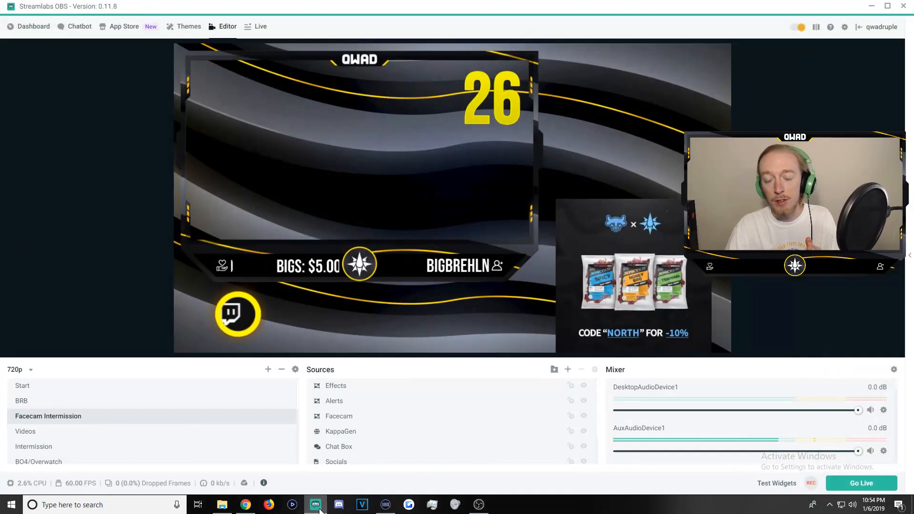
{"action": "left_click", "coordinate": [315, 504]}
{"action": "left_click", "coordinate": [431, 102]}
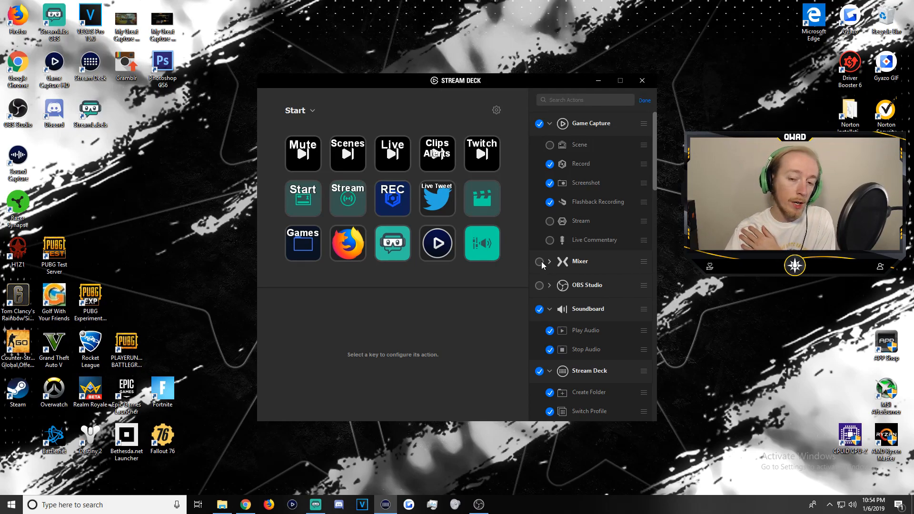
Review which action categories are enabled, finish customizing the list and look through the shown actions.
{"action": "scroll", "coordinate": [590, 299], "scroll_direction": "down", "scroll_amount": 10}
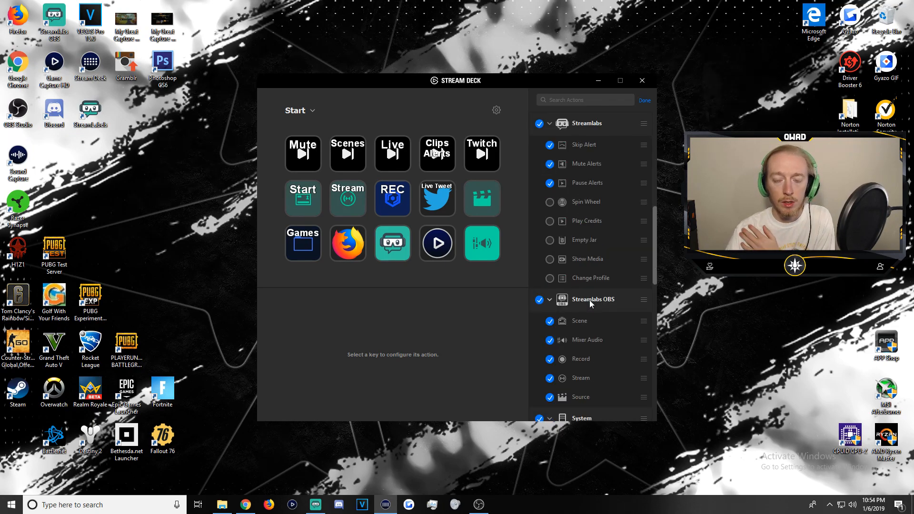
{"action": "scroll", "coordinate": [589, 300], "scroll_direction": "down", "scroll_amount": 12}
{"action": "scroll", "coordinate": [589, 300], "scroll_direction": "down", "scroll_amount": 2}
{"action": "scroll", "coordinate": [589, 300], "scroll_direction": "up", "scroll_amount": 12}
{"action": "scroll", "coordinate": [592, 293], "scroll_direction": "up", "scroll_amount": 5}
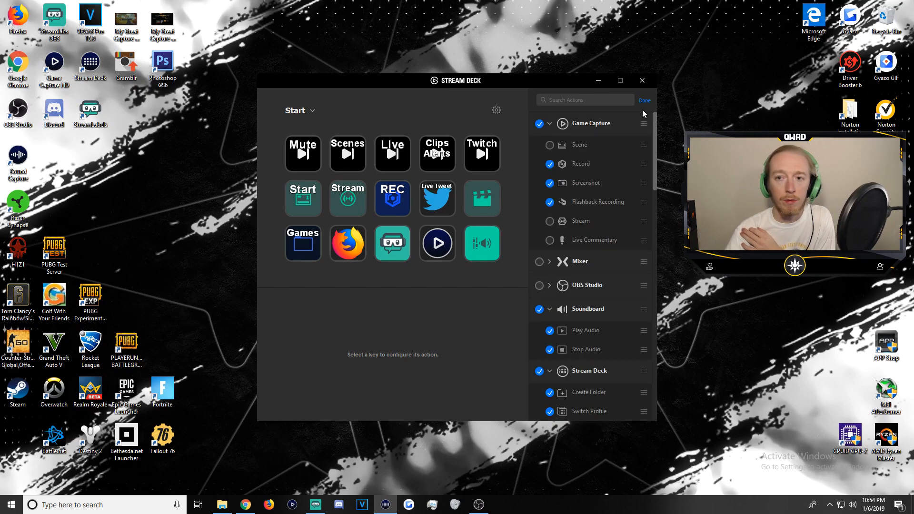
{"action": "left_click", "coordinate": [645, 101]}
{"action": "scroll", "coordinate": [586, 203], "scroll_direction": "down", "scroll_amount": 10}
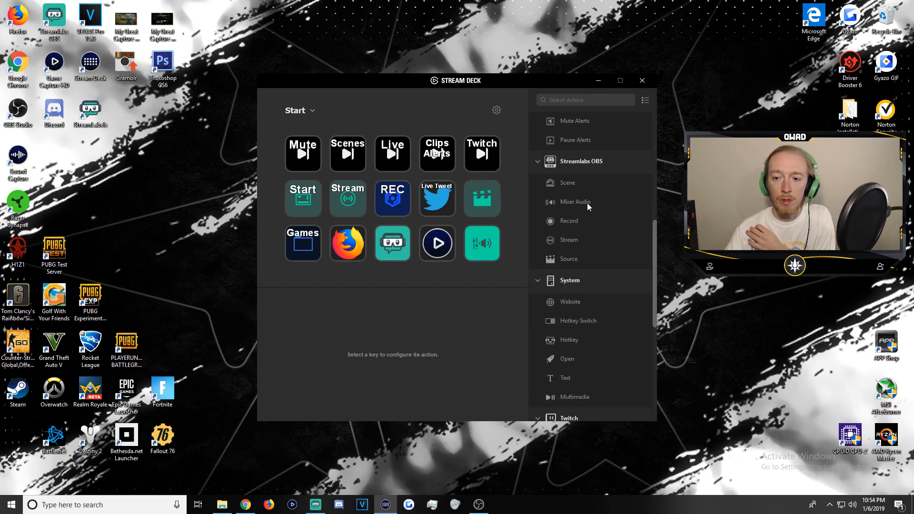
{"action": "scroll", "coordinate": [586, 210], "scroll_direction": "up", "scroll_amount": 10}
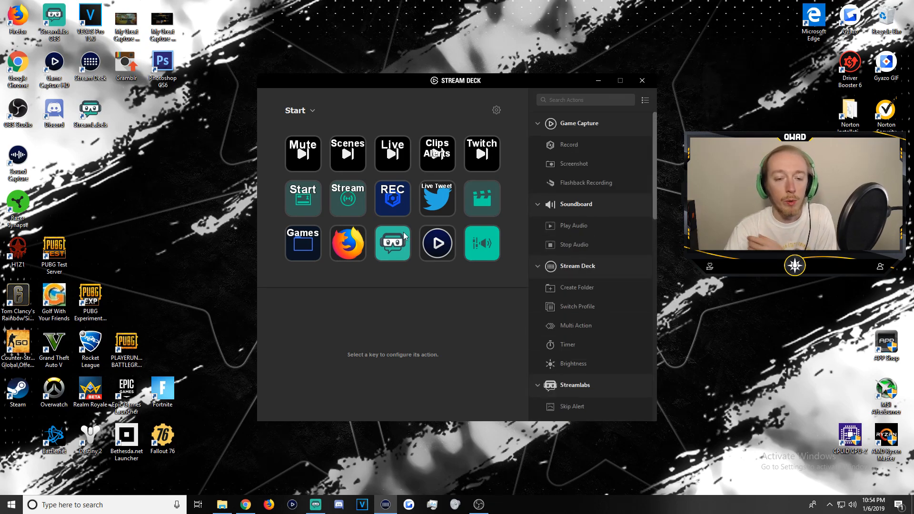
Examine the Start and Stream keys' settings and locate the Stream action under Streamlabs OBS.
{"action": "left_click", "coordinate": [309, 200]}
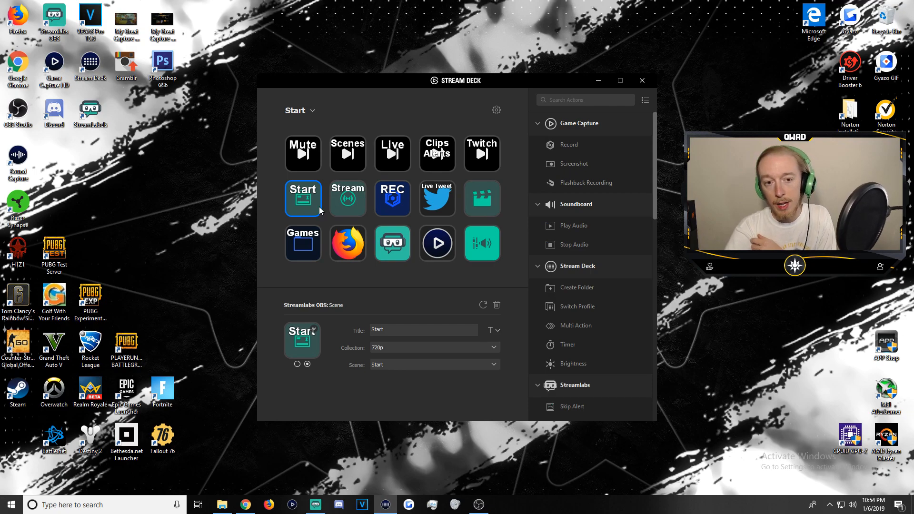
{"action": "left_click", "coordinate": [348, 205]}
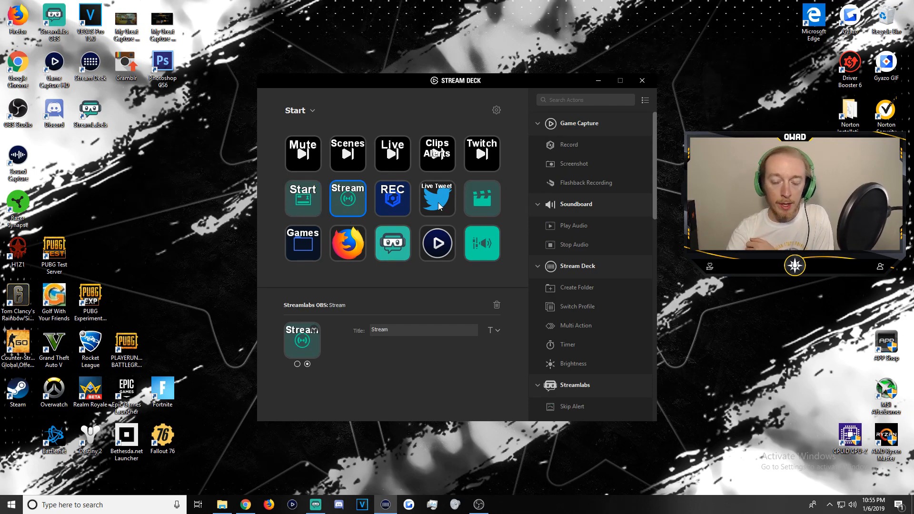
{"action": "scroll", "coordinate": [568, 352], "scroll_direction": "down", "scroll_amount": 3}
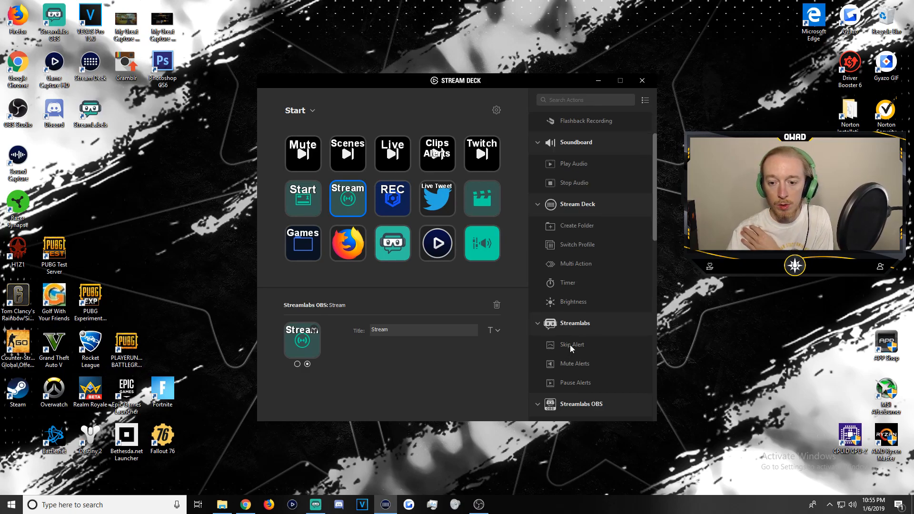
{"action": "scroll", "coordinate": [587, 304], "scroll_direction": "down", "scroll_amount": 2}
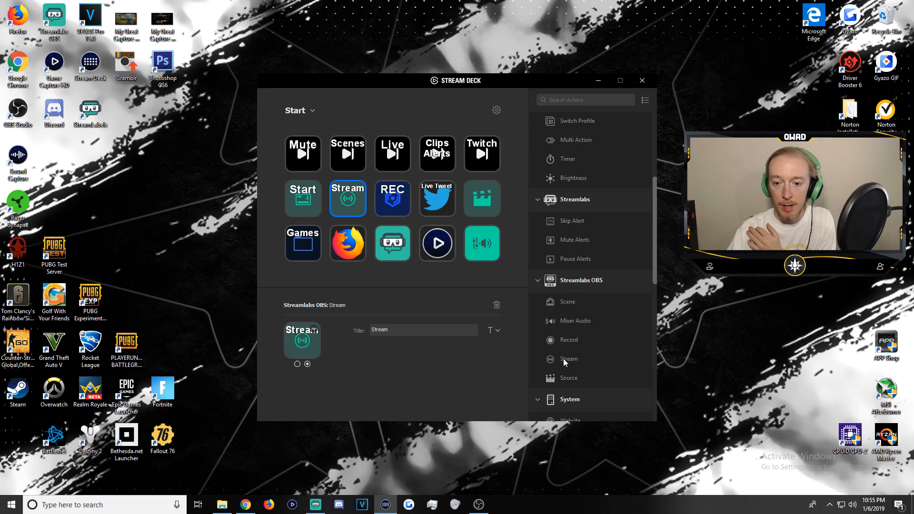
Examine the REC key's Game Capture Record settings and look through the System, Twitch and Twitter actions.
{"action": "left_click", "coordinate": [403, 204]}
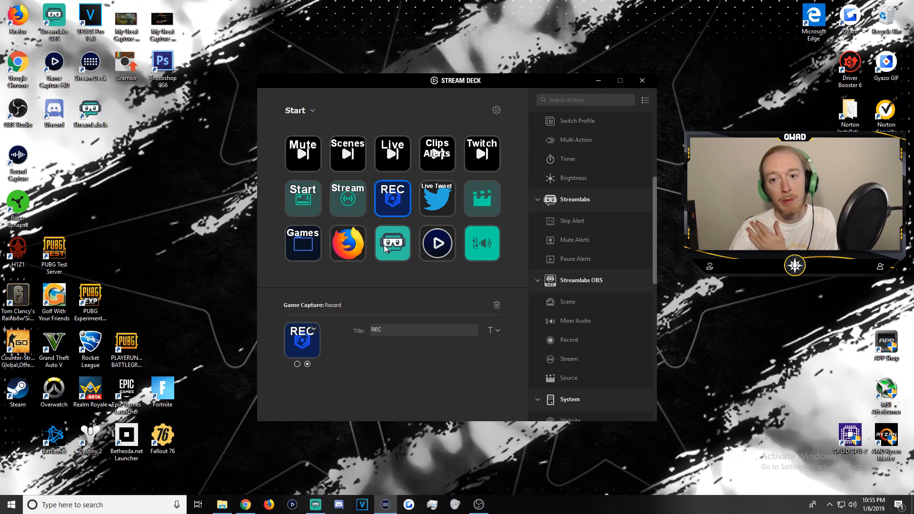
{"action": "scroll", "coordinate": [633, 253], "scroll_direction": "down", "scroll_amount": 5}
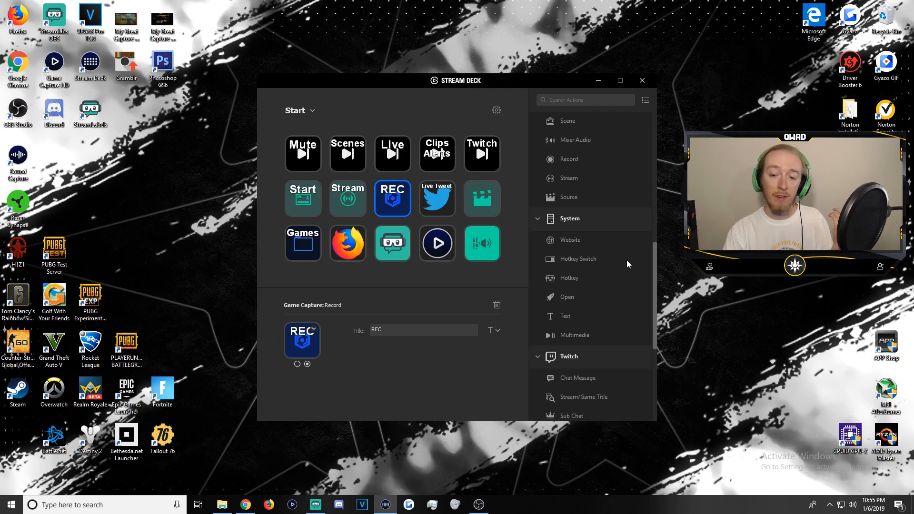
{"action": "scroll", "coordinate": [625, 261], "scroll_direction": "down", "scroll_amount": 5}
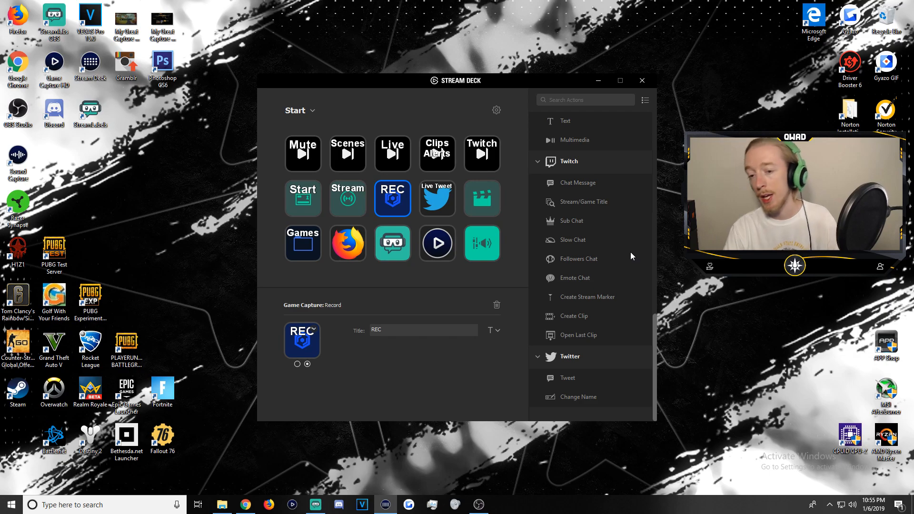
{"action": "scroll", "coordinate": [608, 250], "scroll_direction": "up", "scroll_amount": 6}
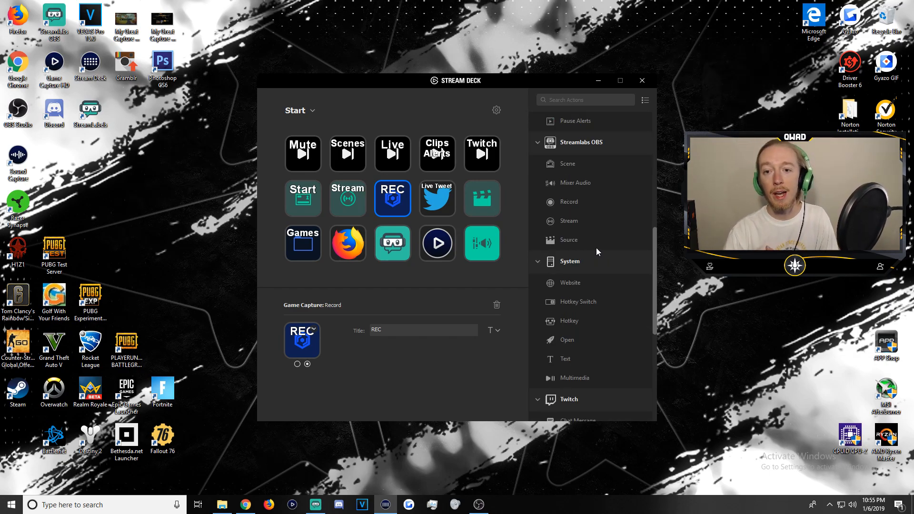
{"action": "scroll", "coordinate": [595, 250], "scroll_direction": "up", "scroll_amount": 8}
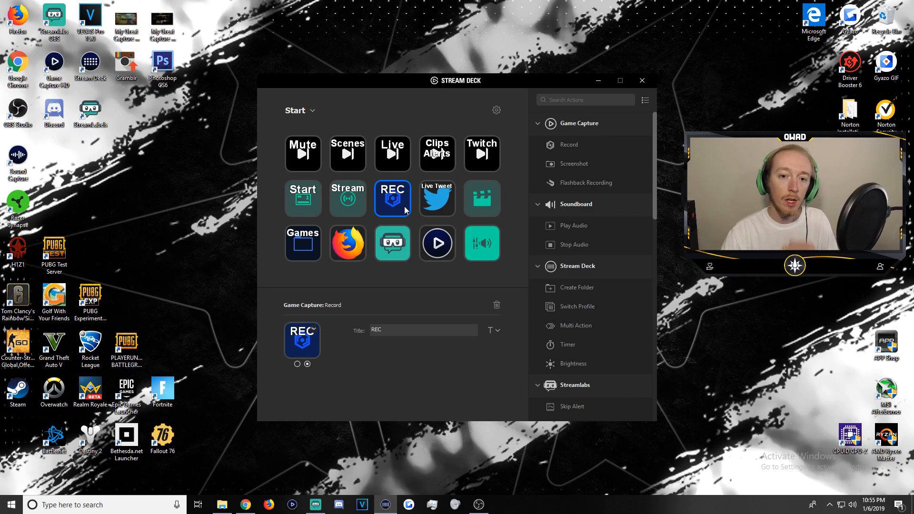
Open the Live Tweet key's settings to examine its account, tweet text and attachment.
{"action": "left_click", "coordinate": [443, 205]}
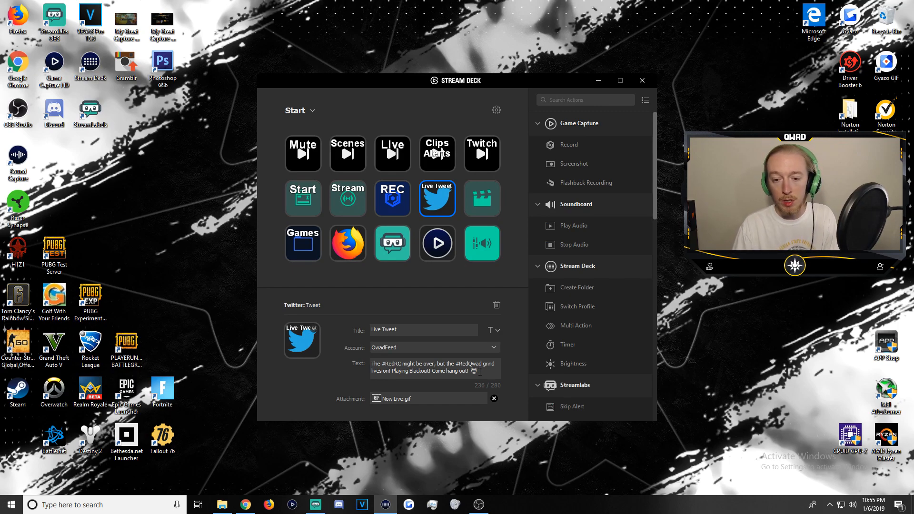
Read the rest of the Live Tweet key's text and check the linked accounts in the preferences.
{"action": "scroll", "coordinate": [455, 364], "scroll_direction": "down", "scroll_amount": 3}
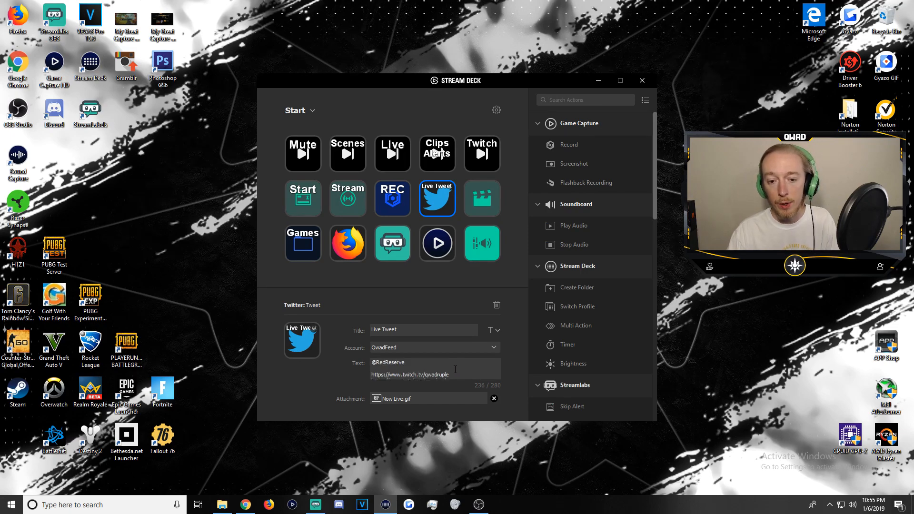
{"action": "scroll", "coordinate": [443, 376], "scroll_direction": "up", "scroll_amount": 1}
{"action": "scroll", "coordinate": [443, 375], "scroll_direction": "down", "scroll_amount": 1}
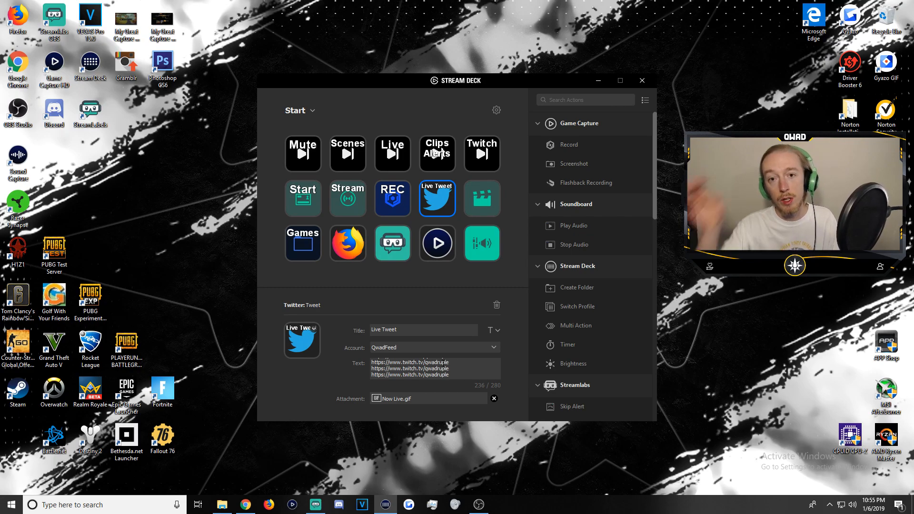
{"action": "left_click", "coordinate": [496, 111]}
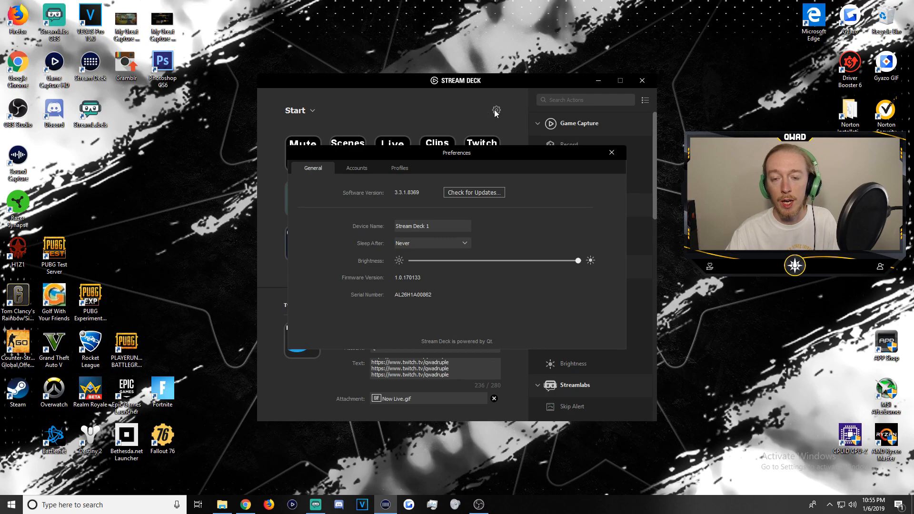
{"action": "left_click", "coordinate": [368, 166]}
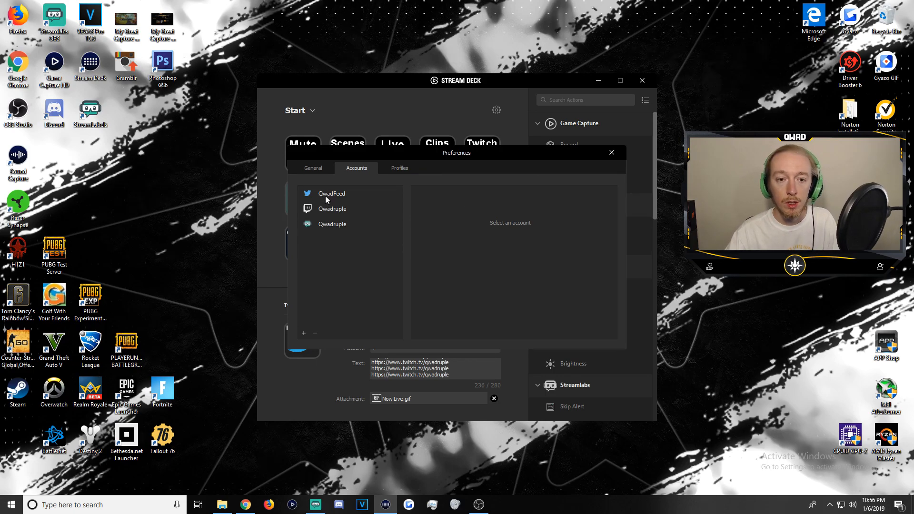
{"action": "left_click", "coordinate": [611, 152]}
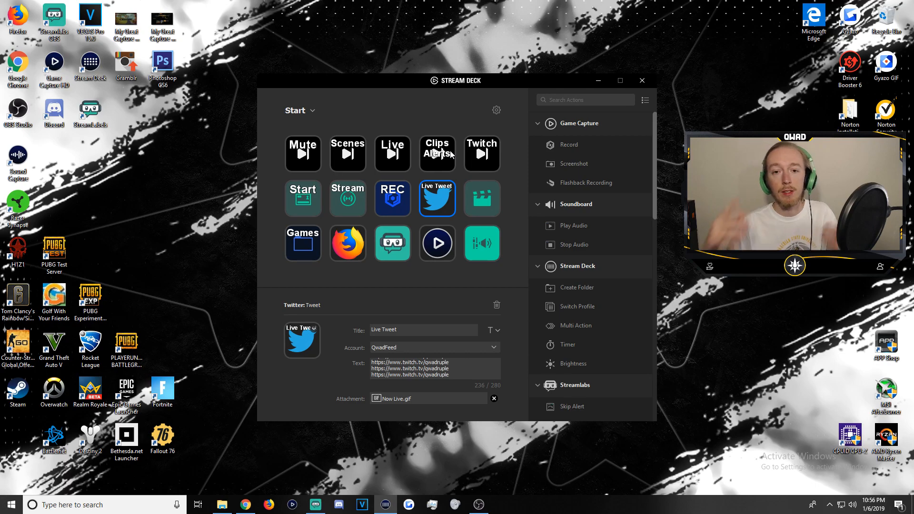
Examine the Streamlabs OBS Source key's settings and the sources it can toggle in the Facecam scene.
{"action": "left_click", "coordinate": [490, 202]}
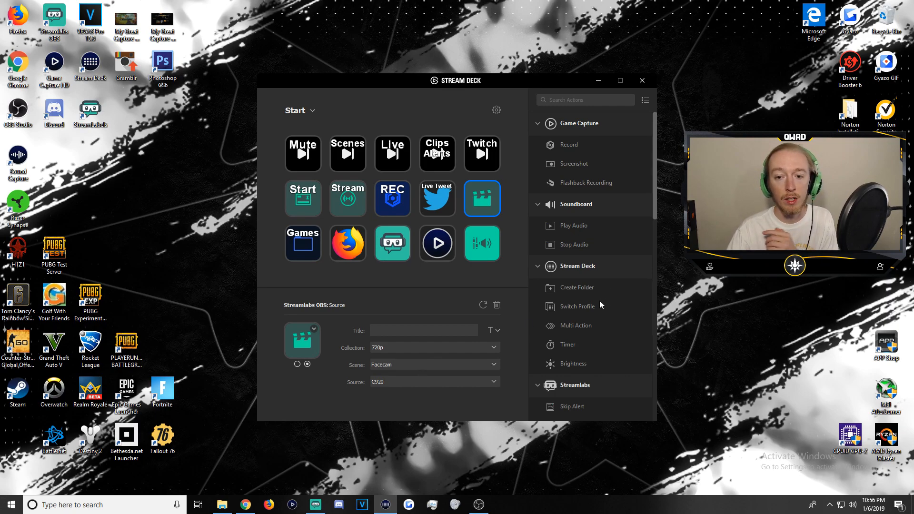
{"action": "scroll", "coordinate": [599, 303], "scroll_direction": "down", "scroll_amount": 5}
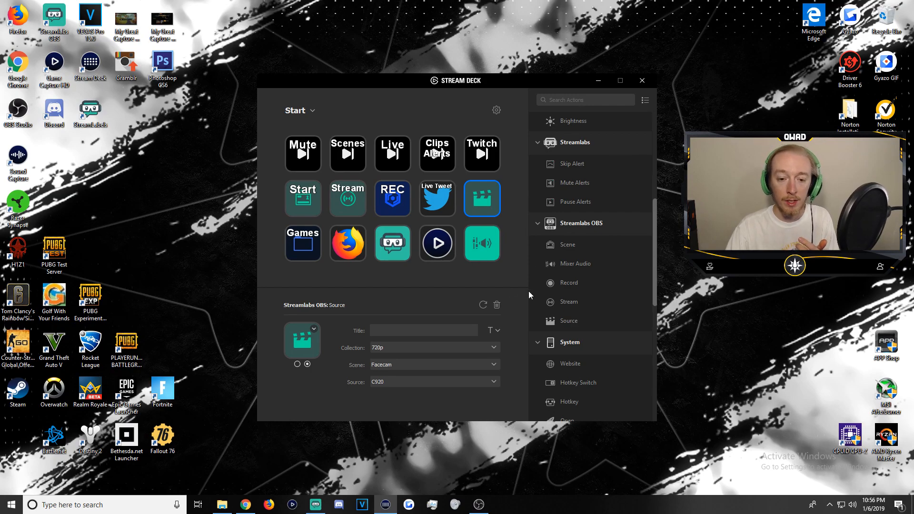
{"action": "left_click", "coordinate": [439, 383]}
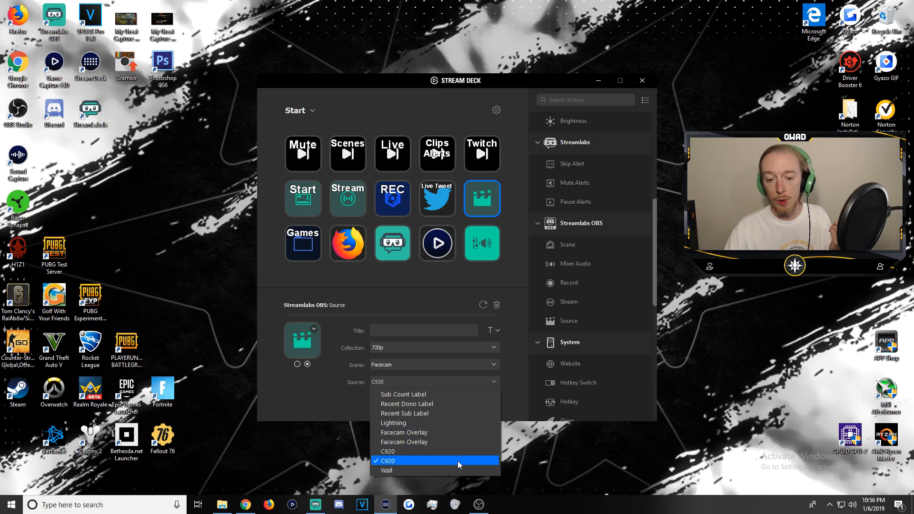
{"action": "left_click", "coordinate": [523, 342]}
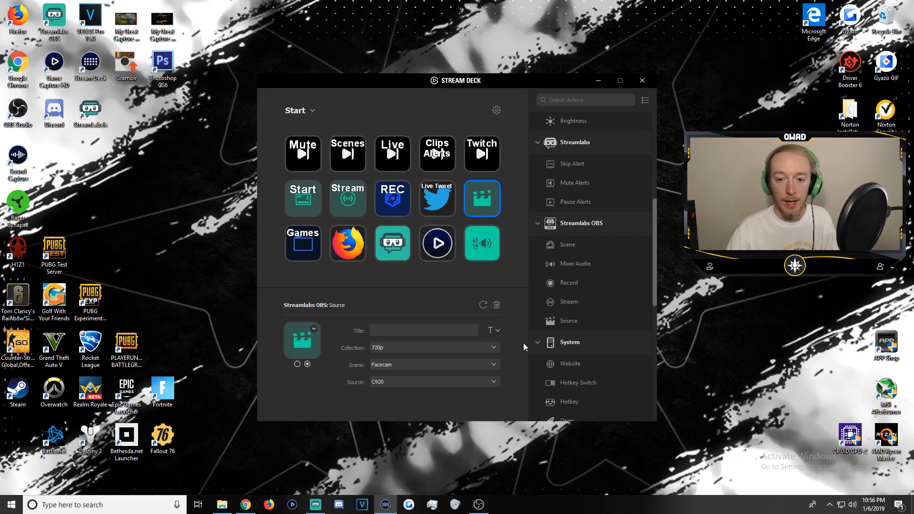
Examine the Mixer Audio key's settings and the list of audio sources it can mute.
{"action": "left_click", "coordinate": [490, 243]}
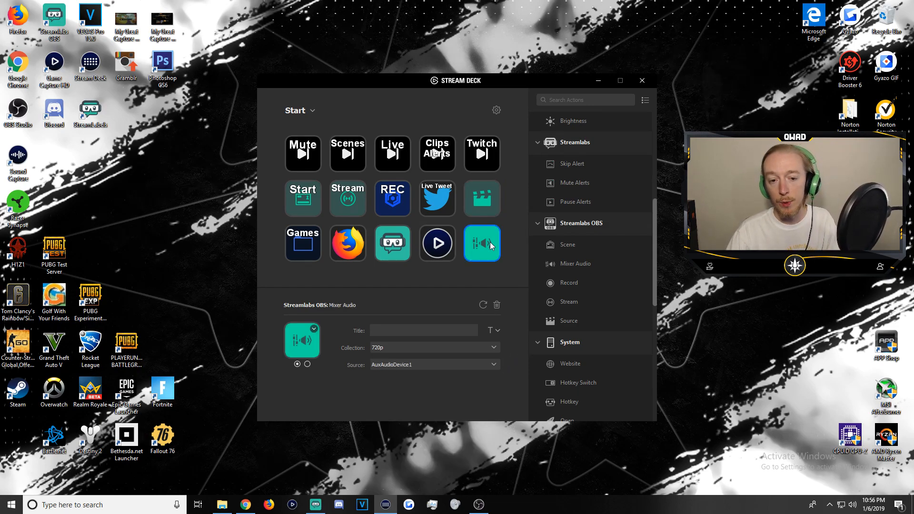
{"action": "left_click", "coordinate": [416, 363]}
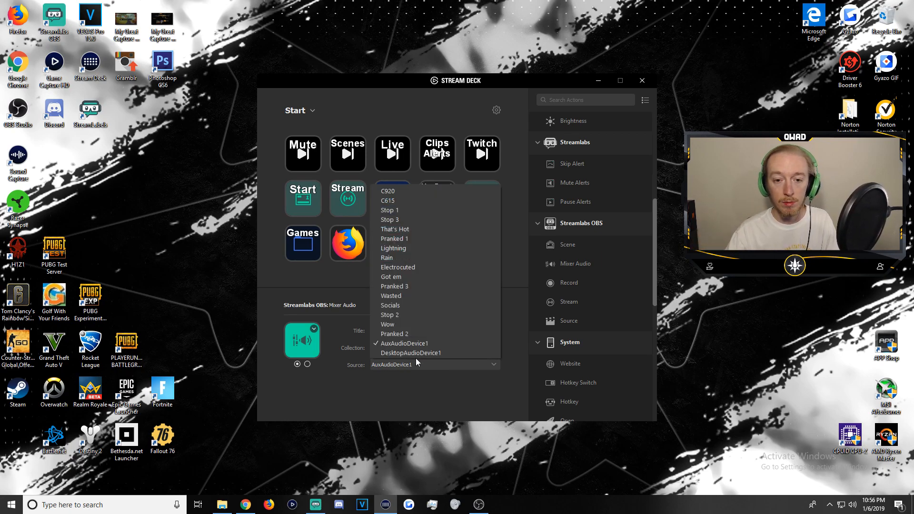
{"action": "left_click", "coordinate": [338, 309]}
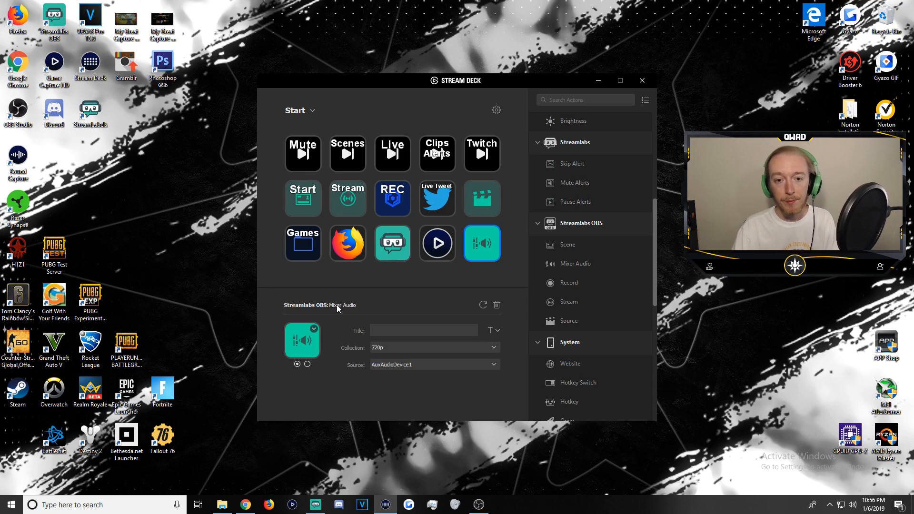
Open the Games folder, examine the IRL key's settings and locate the Stream/Game Title action under Twitch.
{"action": "double_click", "coordinate": [304, 257]}
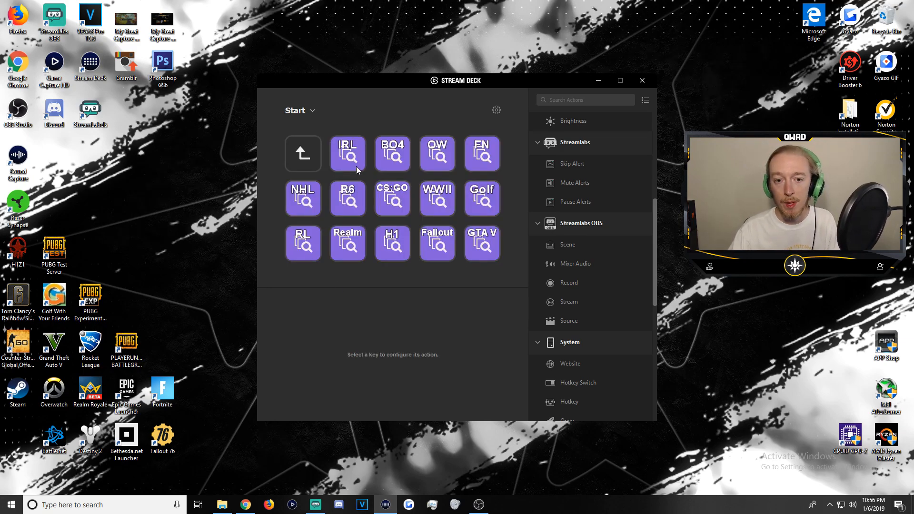
{"action": "left_click", "coordinate": [351, 158]}
{"action": "scroll", "coordinate": [571, 268], "scroll_direction": "down", "scroll_amount": 5}
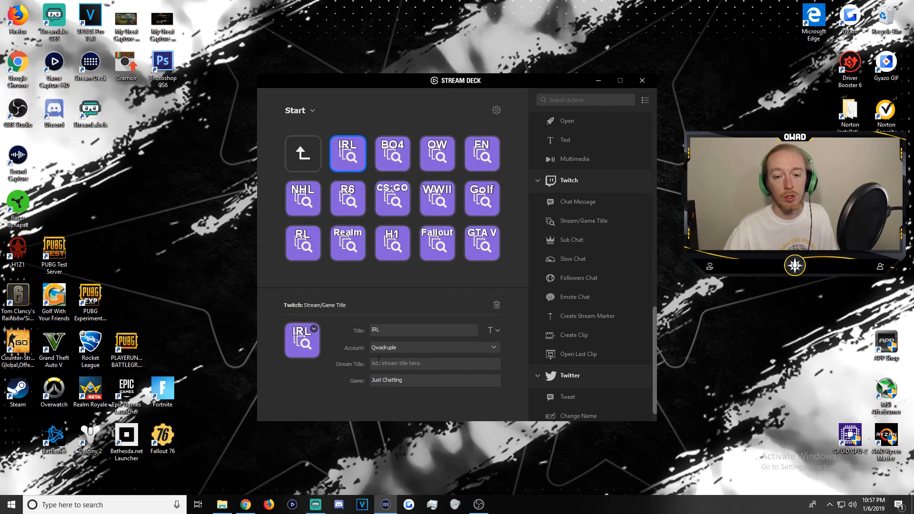
Look through the settings of the other game keys in the Games folder and return to the Start profile's keys.
{"action": "left_click", "coordinate": [305, 195]}
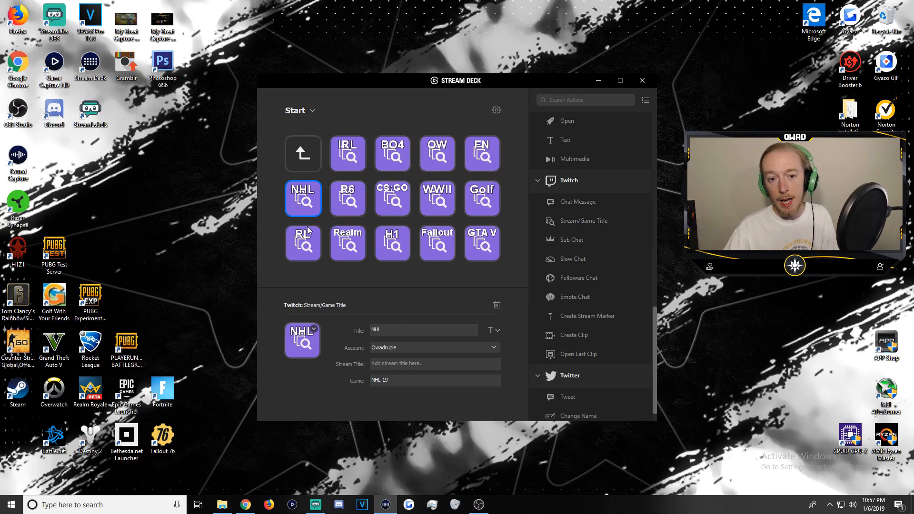
{"action": "left_click", "coordinate": [308, 231]}
{"action": "left_click", "coordinate": [351, 235]}
{"action": "left_click", "coordinate": [303, 197]}
{"action": "left_click", "coordinate": [393, 230]}
{"action": "left_click", "coordinate": [392, 198]}
{"action": "left_click", "coordinate": [437, 197]}
{"action": "left_click", "coordinate": [436, 242]}
{"action": "left_click", "coordinate": [481, 243]}
{"action": "left_click", "coordinate": [482, 198]}
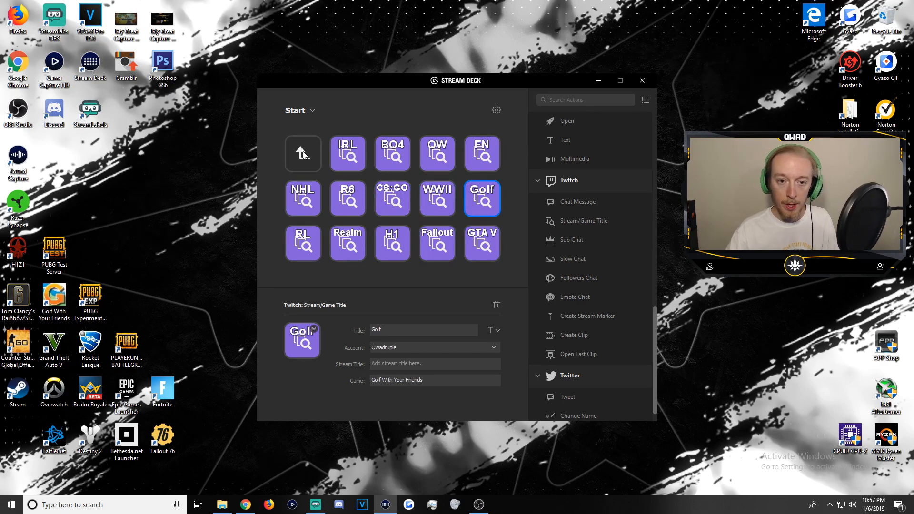
{"action": "left_click", "coordinate": [302, 154]}
{"action": "double_click", "coordinate": [303, 153]}
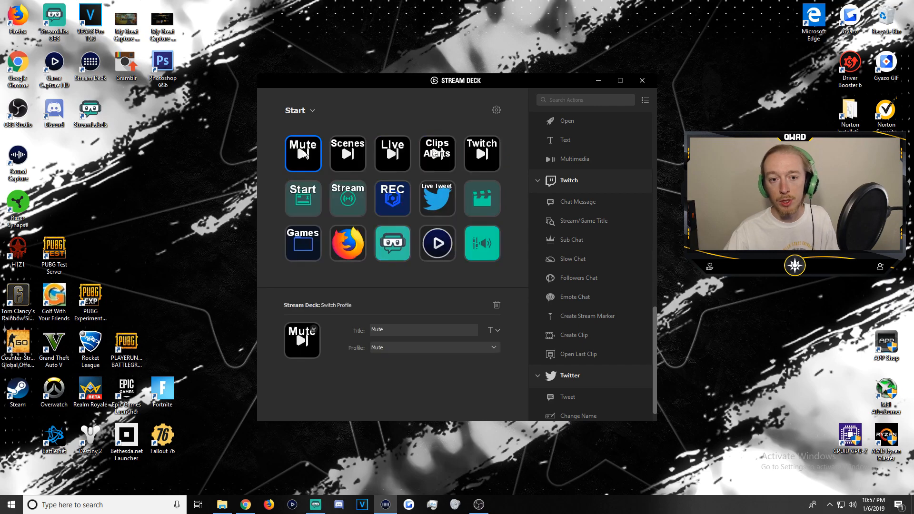
Examine the System Open settings of the Firefox, Streamlabs OBS and Game Capture keys.
{"action": "left_click", "coordinate": [358, 252]}
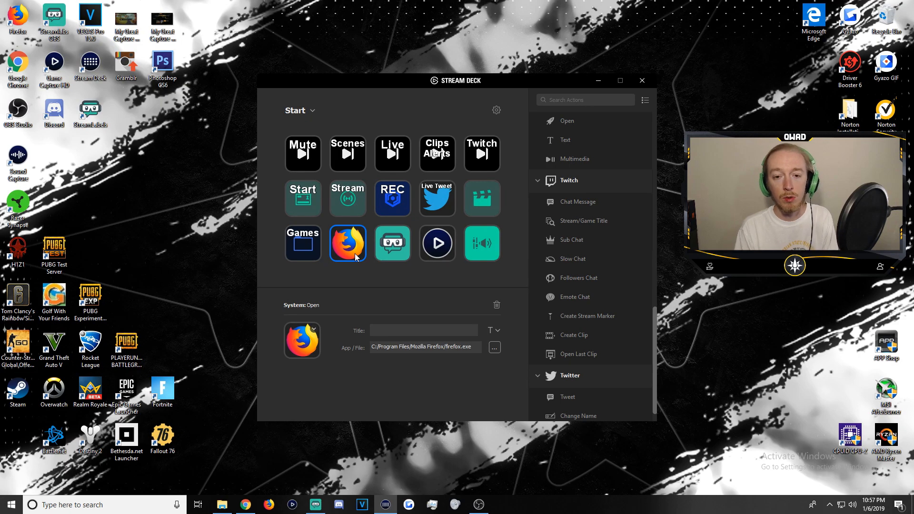
{"action": "left_click", "coordinate": [393, 244]}
{"action": "left_click", "coordinate": [447, 238]}
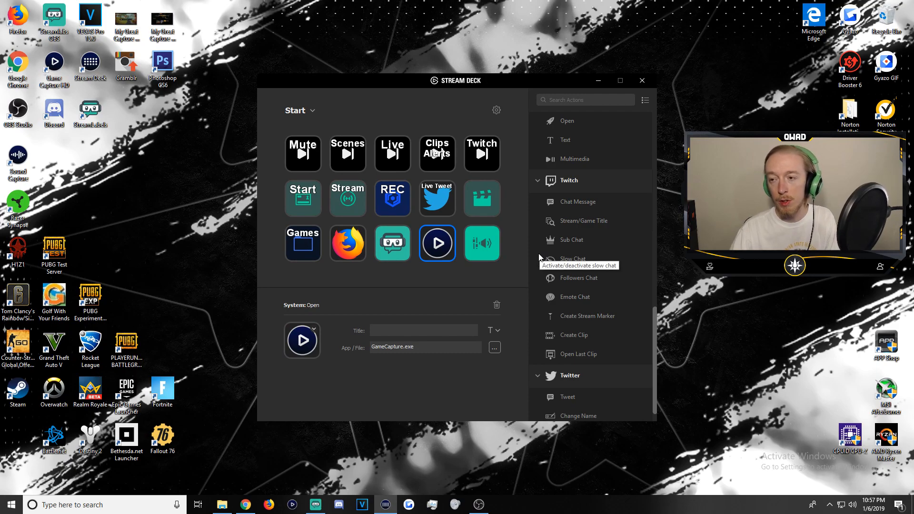
Examine the Int, Game, Vids and BRB scene keys' settings on the Mute profile.
{"action": "scroll", "coordinate": [587, 229], "scroll_direction": "up", "scroll_amount": 5}
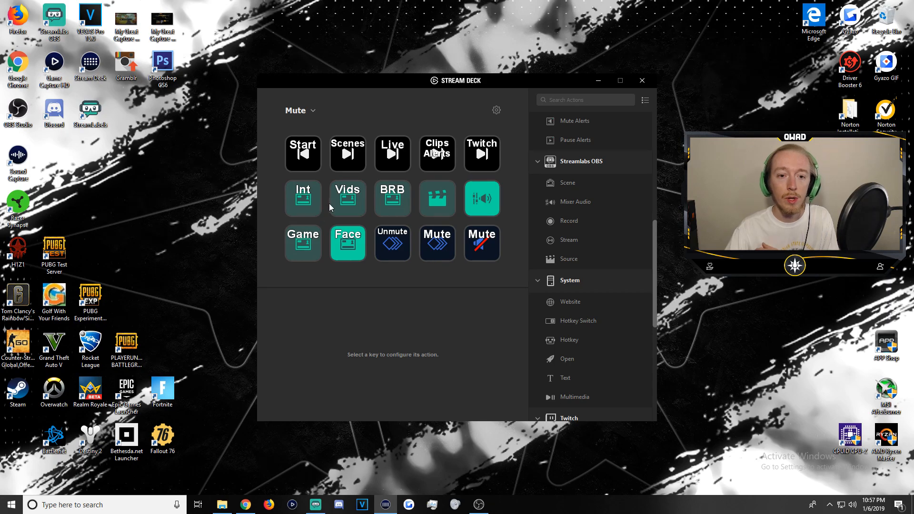
{"action": "left_click", "coordinate": [303, 204]}
{"action": "left_click", "coordinate": [310, 251]}
{"action": "left_click", "coordinate": [338, 195]}
{"action": "left_click", "coordinate": [378, 196]}
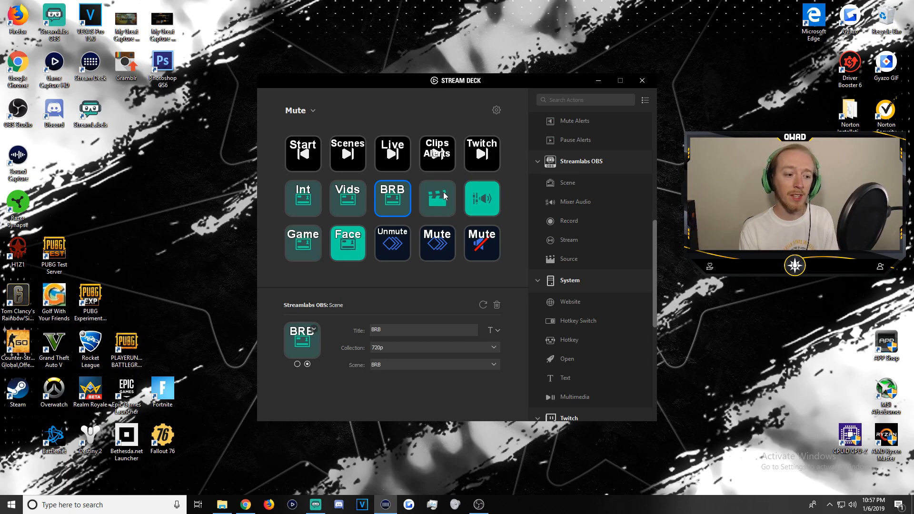
Examine the Mute hotkey key and the actions contained in the Mute and Unmute multi actions.
{"action": "left_click", "coordinate": [487, 245]}
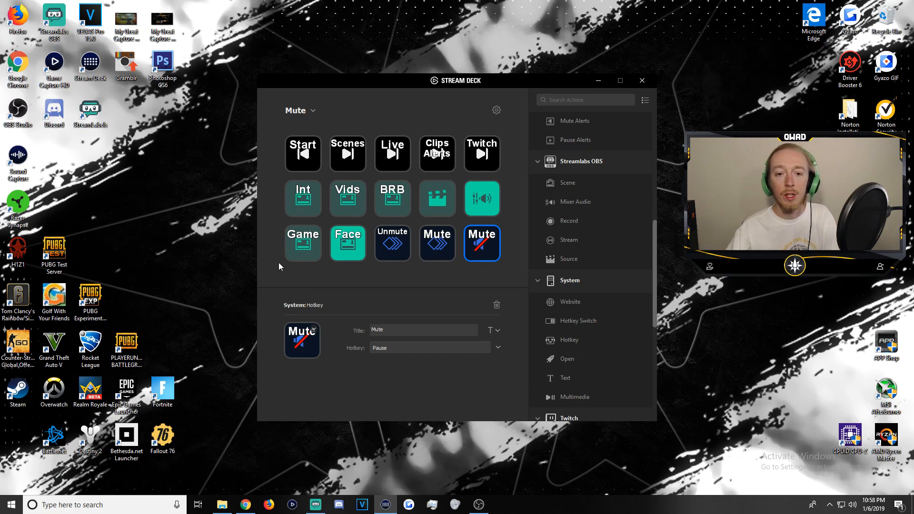
{"action": "left_click", "coordinate": [433, 244]}
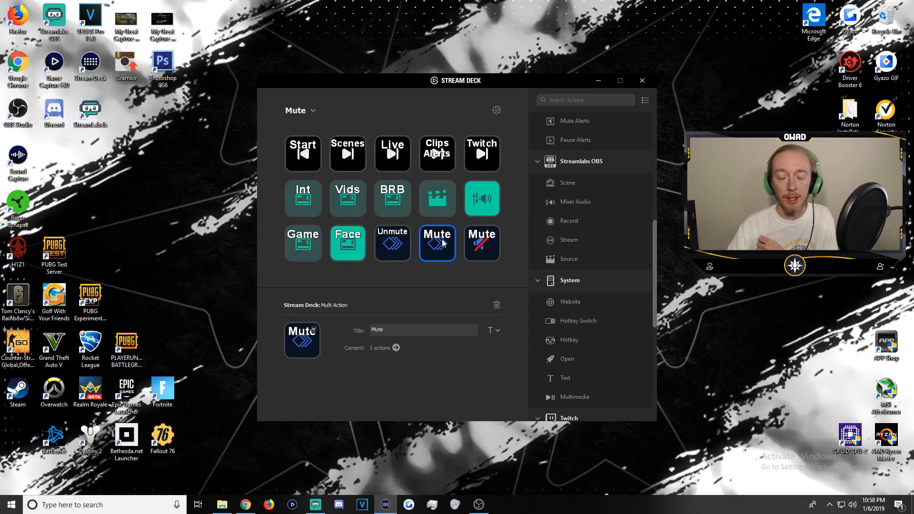
{"action": "double_click", "coordinate": [442, 240]}
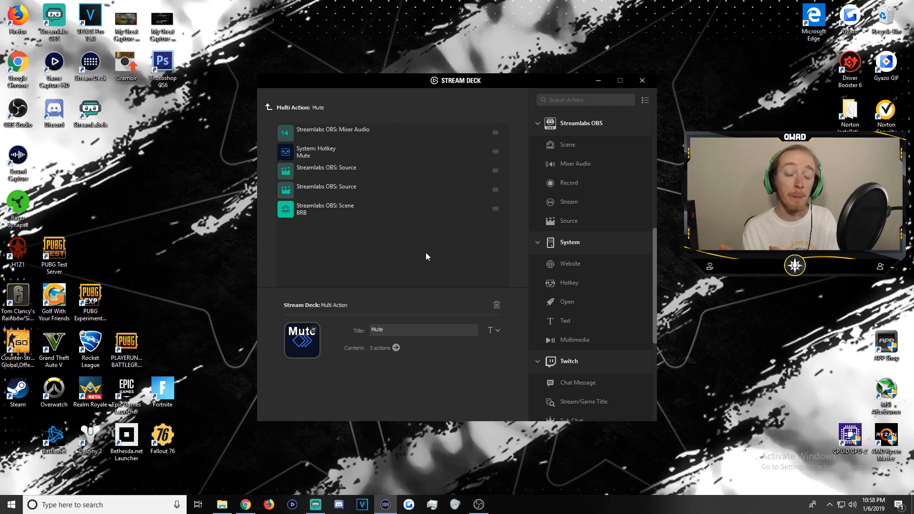
{"action": "left_click", "coordinate": [266, 107]}
{"action": "double_click", "coordinate": [393, 246]}
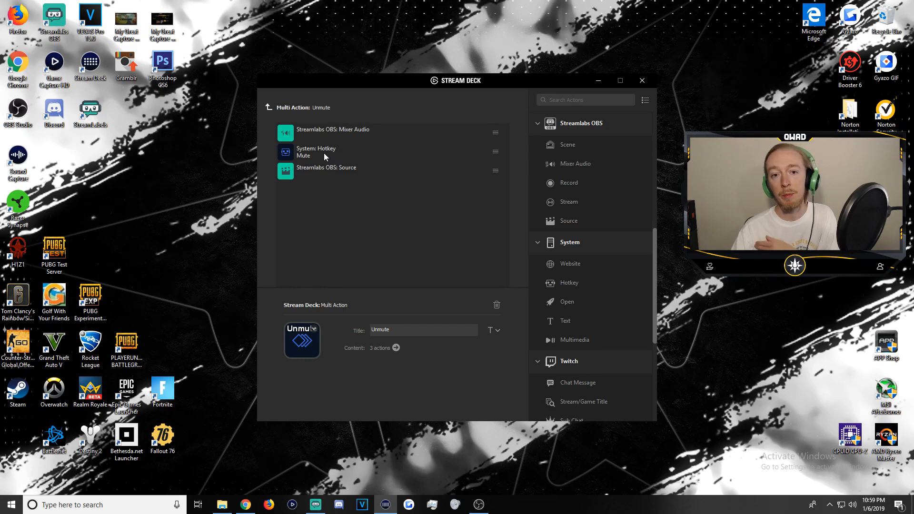
{"action": "left_click", "coordinate": [267, 106]}
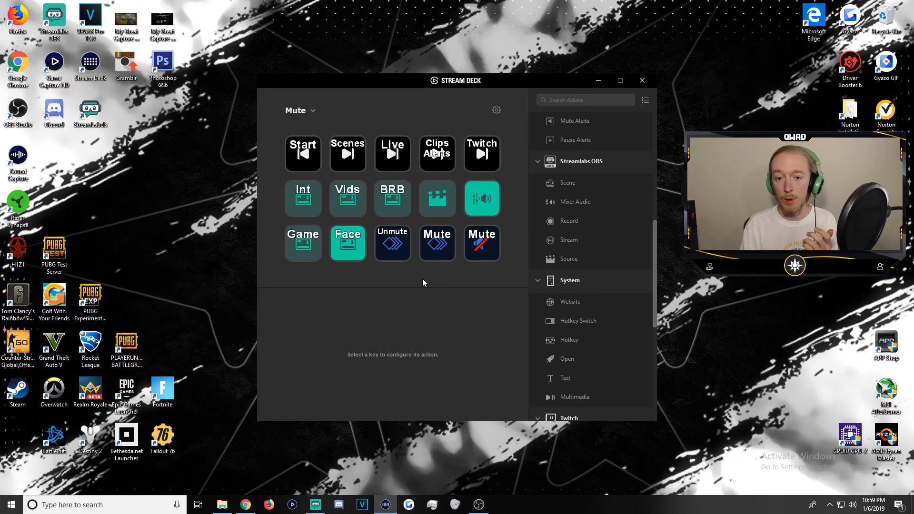
Bring up Streamlabs OBS behind Stream Deck and examine the Mixer Audio, Source and Scene actions in the Mute multi action.
{"action": "left_click", "coordinate": [322, 508]}
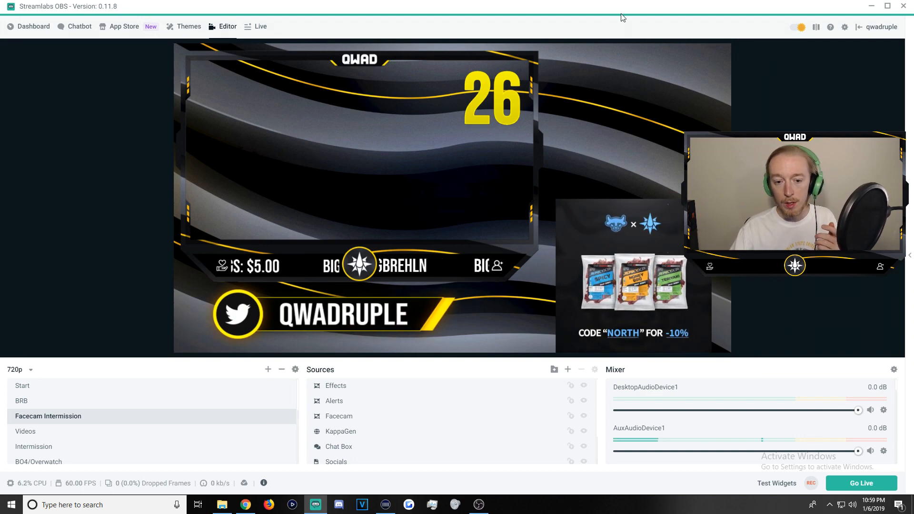
{"action": "left_click", "coordinate": [385, 506]}
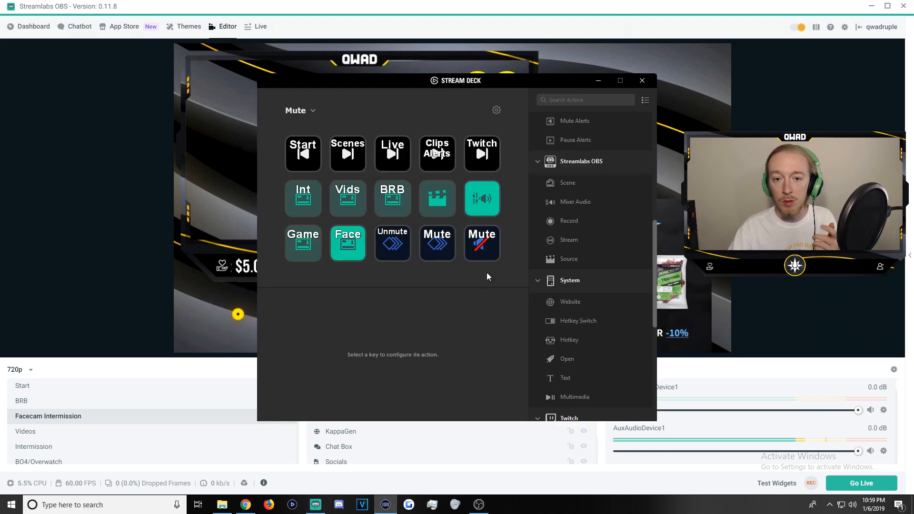
{"action": "double_click", "coordinate": [435, 241]}
{"action": "left_click", "coordinate": [347, 129]}
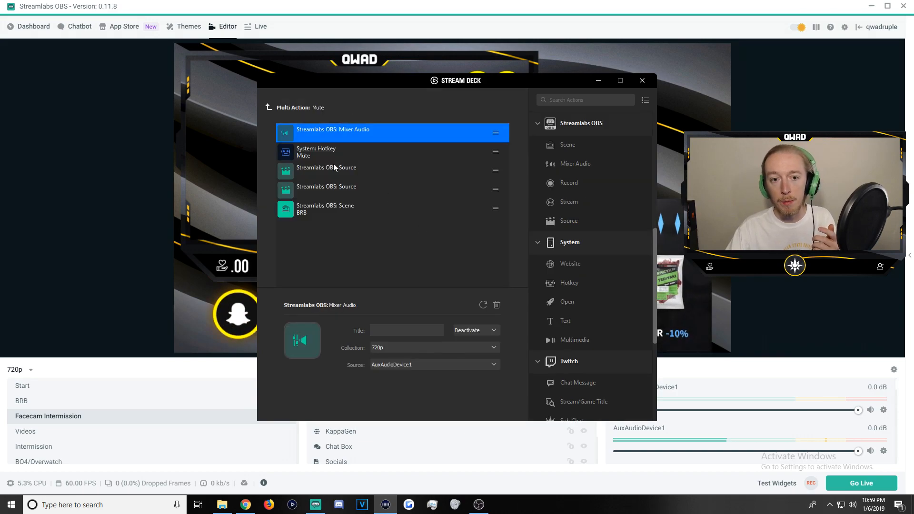
{"action": "left_click", "coordinate": [332, 169]}
{"action": "left_click", "coordinate": [327, 187]}
{"action": "left_click", "coordinate": [321, 208]}
{"action": "left_click", "coordinate": [270, 106]}
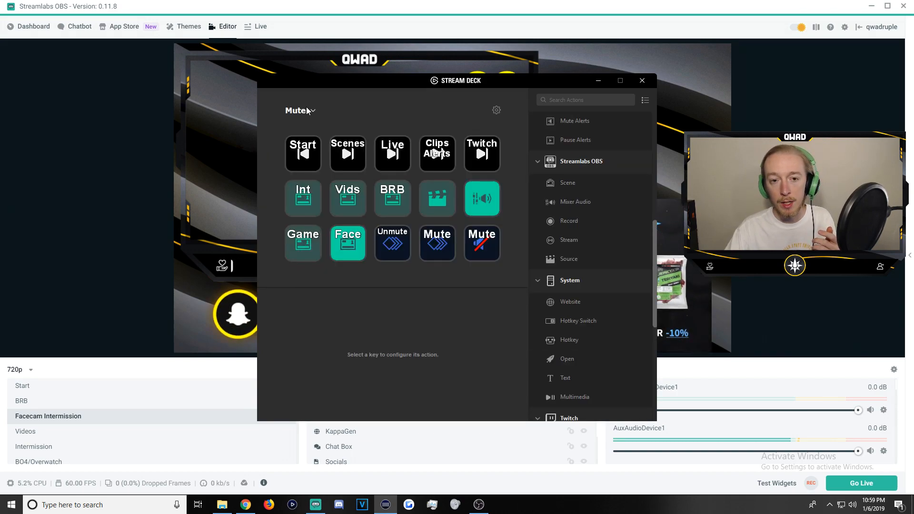
Check the Mute multi action's effect in Streamlabs OBS, restore the Facecam Intermission scene and return to Stream Deck.
{"action": "scroll", "coordinate": [550, 122], "scroll_direction": "up", "scroll_amount": 1}
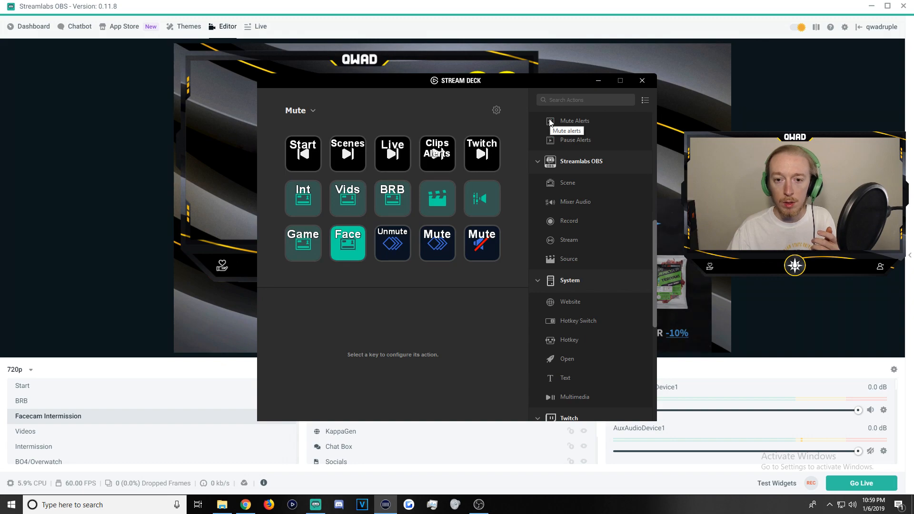
{"action": "left_click", "coordinate": [579, 6]}
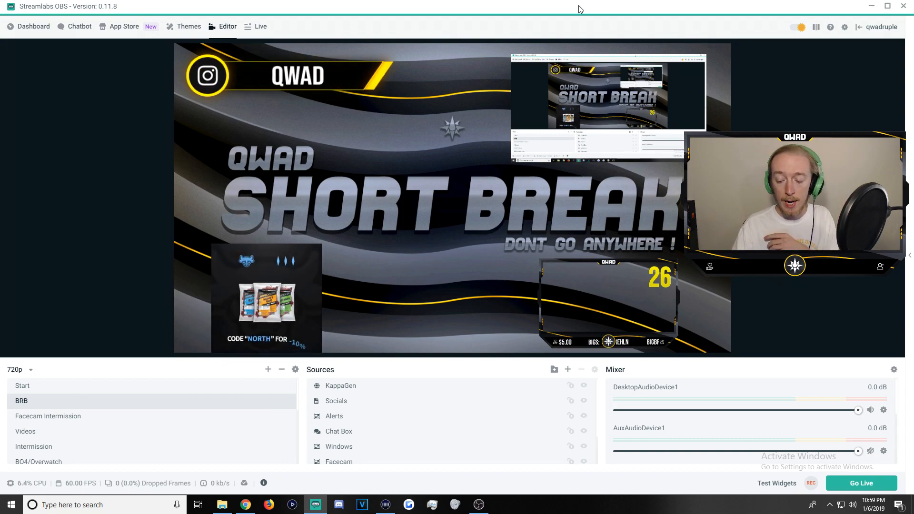
{"action": "key", "text": "F3"}
{"action": "left_click", "coordinate": [385, 504]}
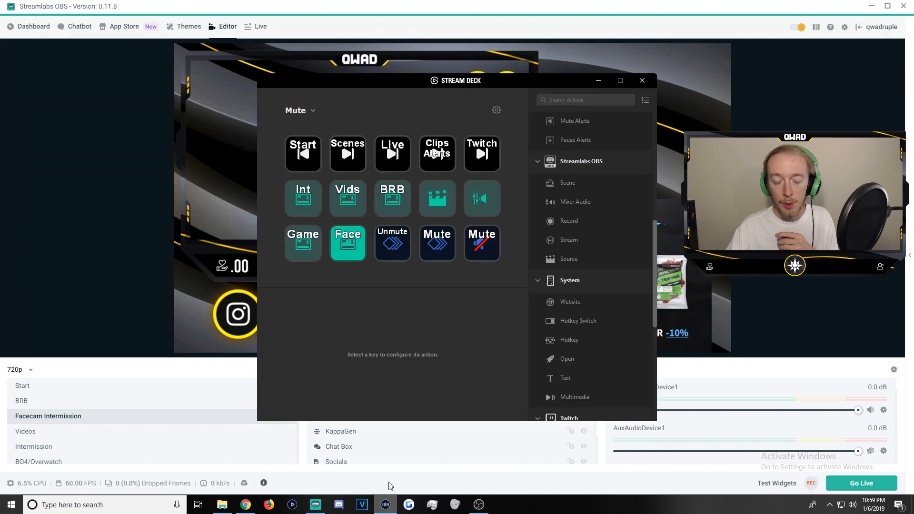
Look through the Int, Game, Face, Vids and BRB scene keys and open the Unmute multi action's contents.
{"action": "left_click", "coordinate": [302, 210]}
{"action": "left_click", "coordinate": [303, 242]}
{"action": "left_click", "coordinate": [339, 242]}
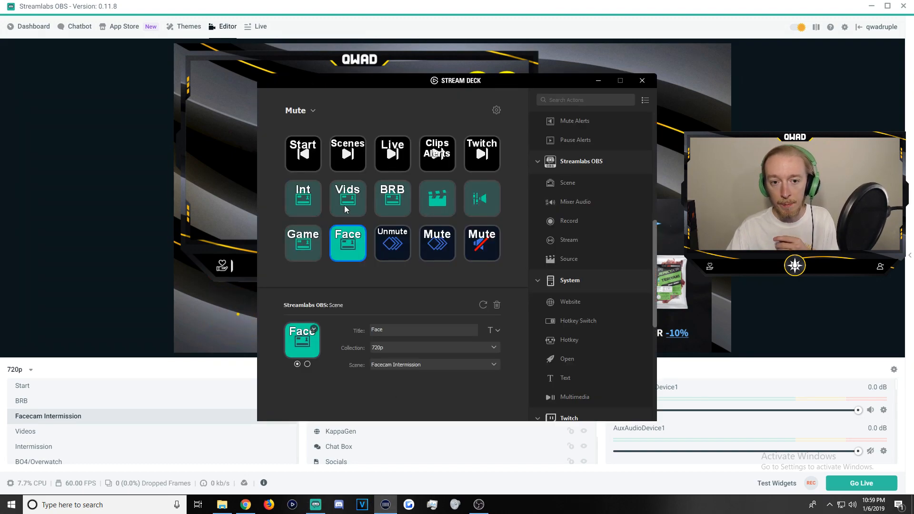
{"action": "left_click", "coordinate": [347, 203]}
{"action": "left_click", "coordinate": [392, 198]}
{"action": "double_click", "coordinate": [394, 240]}
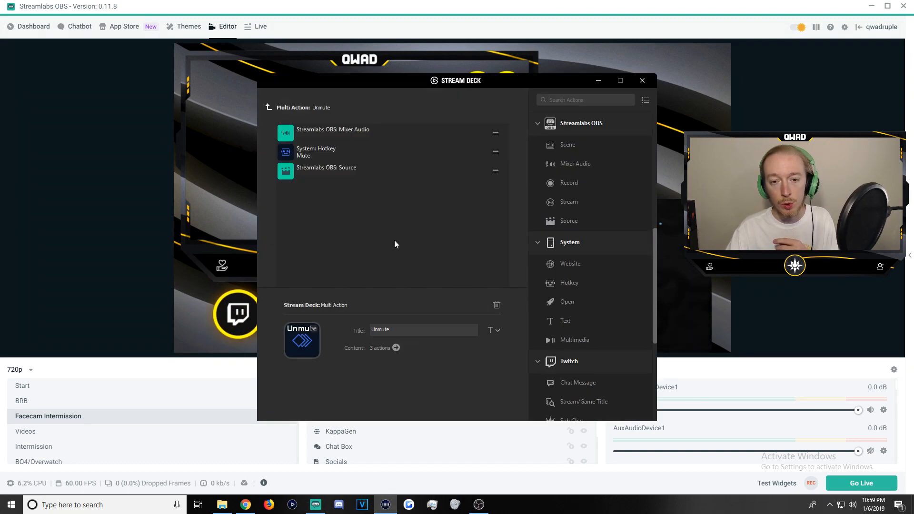
Examine the Mixer Audio and Source actions in the Unmute multi action, leave it, and check the Streamlabs OBS preview before returning to Stream Deck.
{"action": "left_click", "coordinate": [363, 134]}
{"action": "left_click", "coordinate": [348, 169]}
{"action": "left_click", "coordinate": [267, 107]}
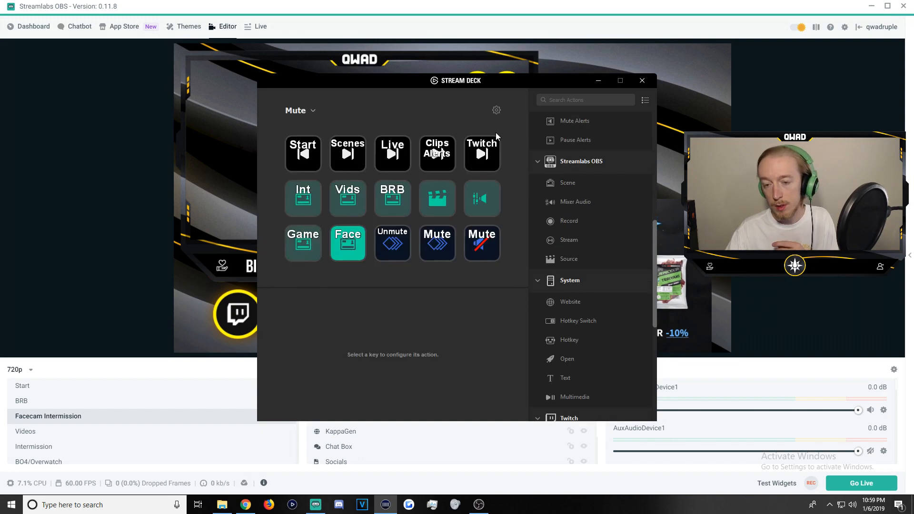
{"action": "left_click", "coordinate": [600, 80]}
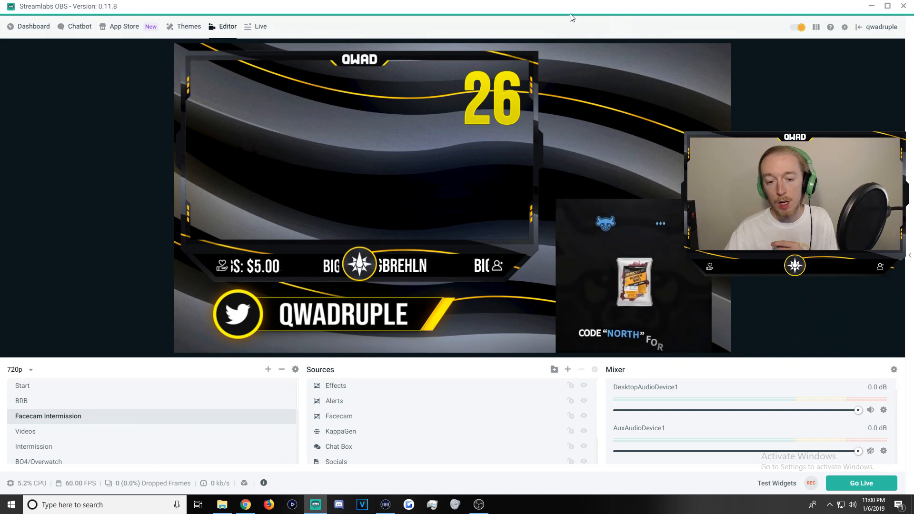
{"action": "left_click", "coordinate": [393, 504]}
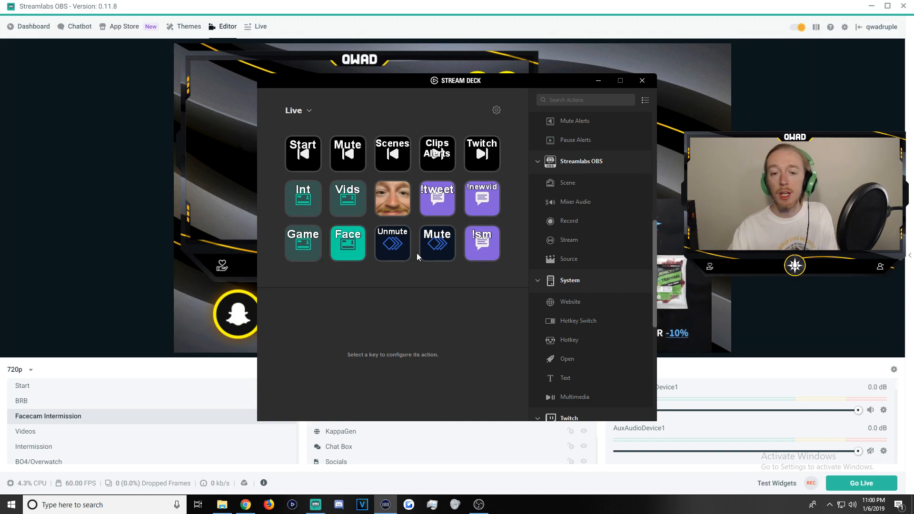
Examine the Live profile's face-image Twitch Chat Message key and its Set from File icon option, leaving the image unchanged.
{"action": "left_click", "coordinate": [392, 199]}
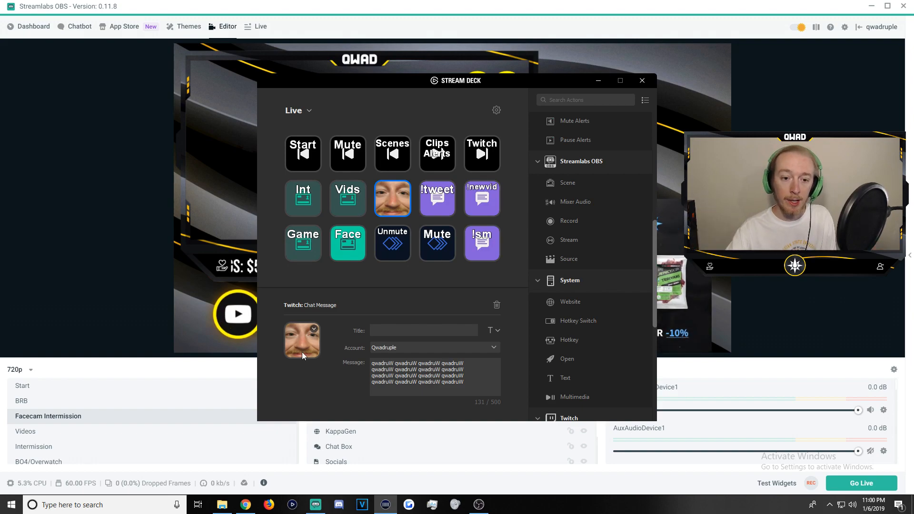
{"action": "left_click", "coordinate": [314, 330]}
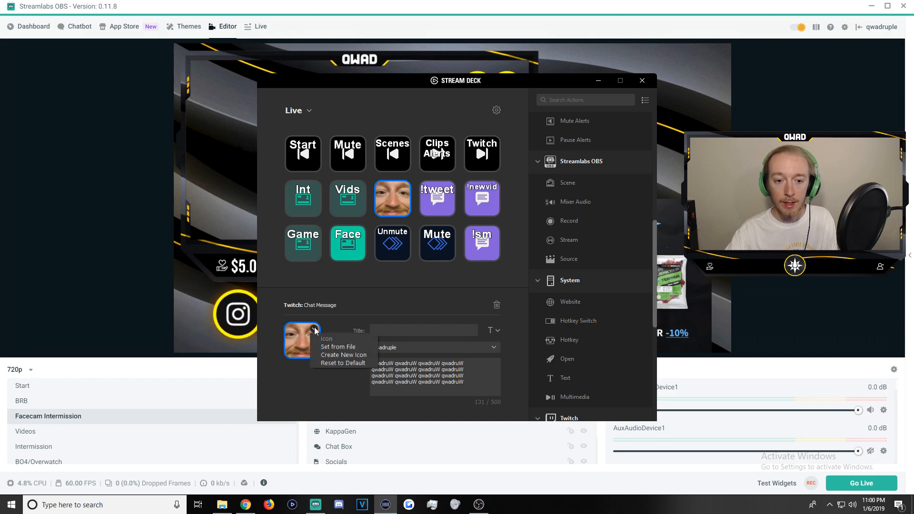
{"action": "left_click", "coordinate": [339, 347]}
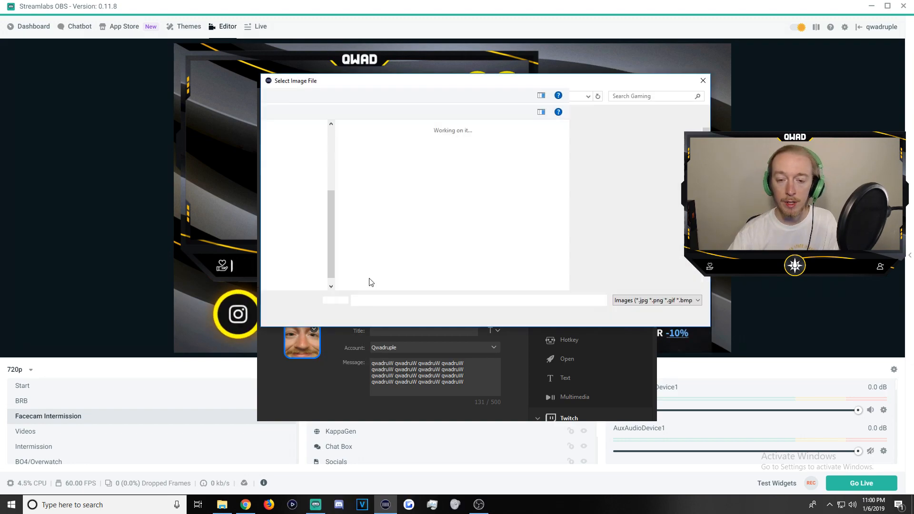
{"action": "left_click", "coordinate": [680, 314]}
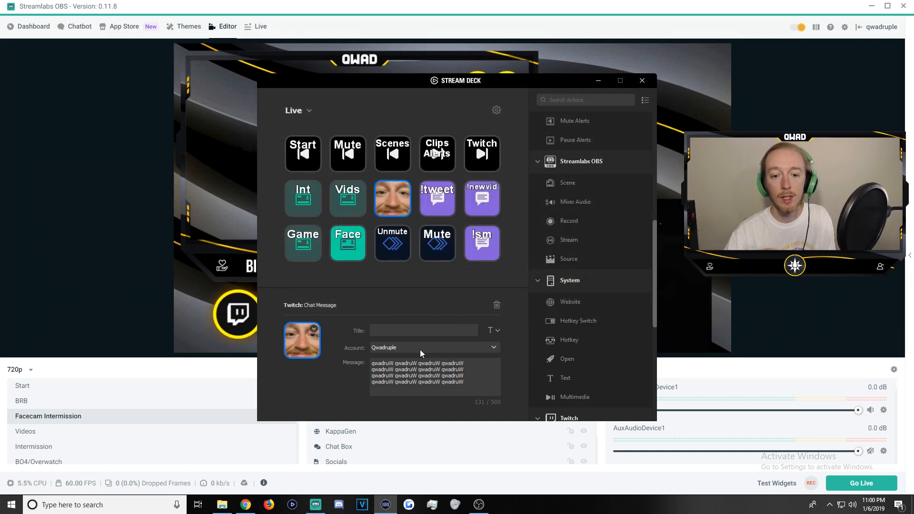
{"action": "left_click", "coordinate": [473, 361]}
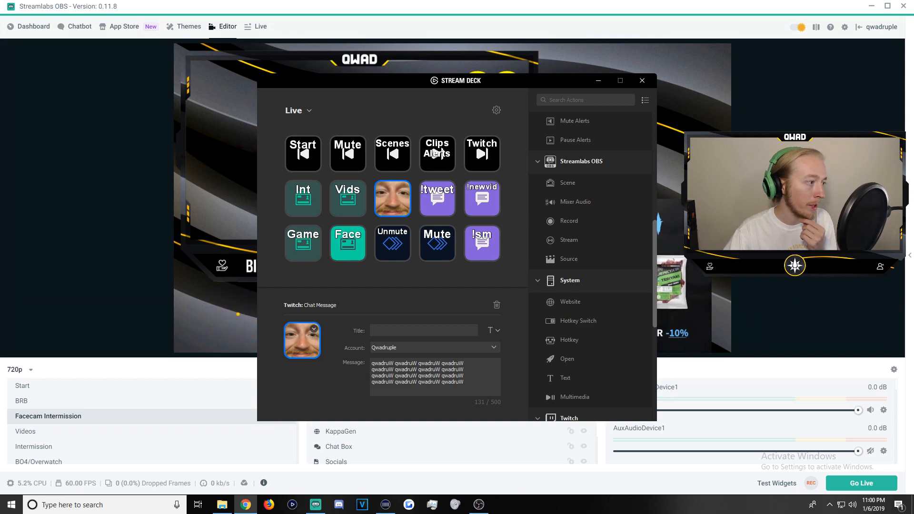
Check the emote message in the Twitch dashboard chat and the Streamlabs OBS chat box, close the dashboard, and return to Stream Deck.
{"action": "left_click_drag", "start_coordinate": [392, 170], "coordinate": [404, 2]}
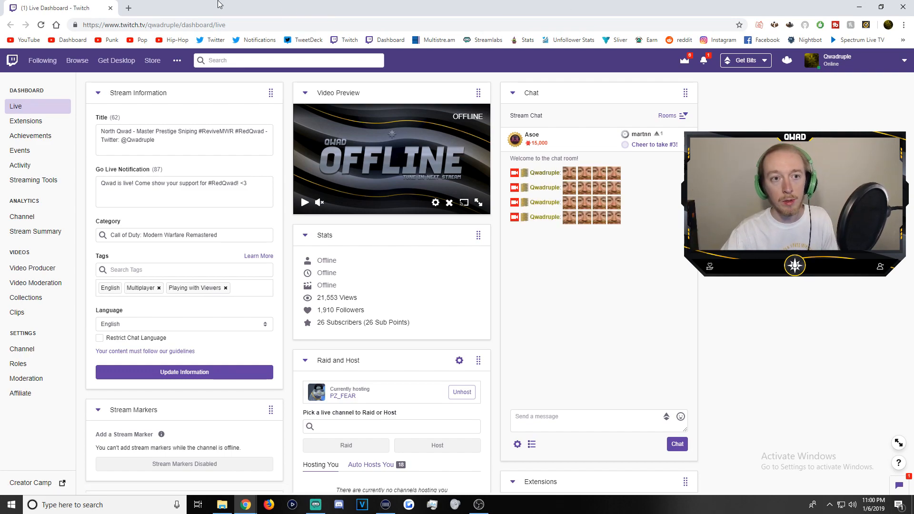
{"action": "left_click", "coordinate": [112, 9]}
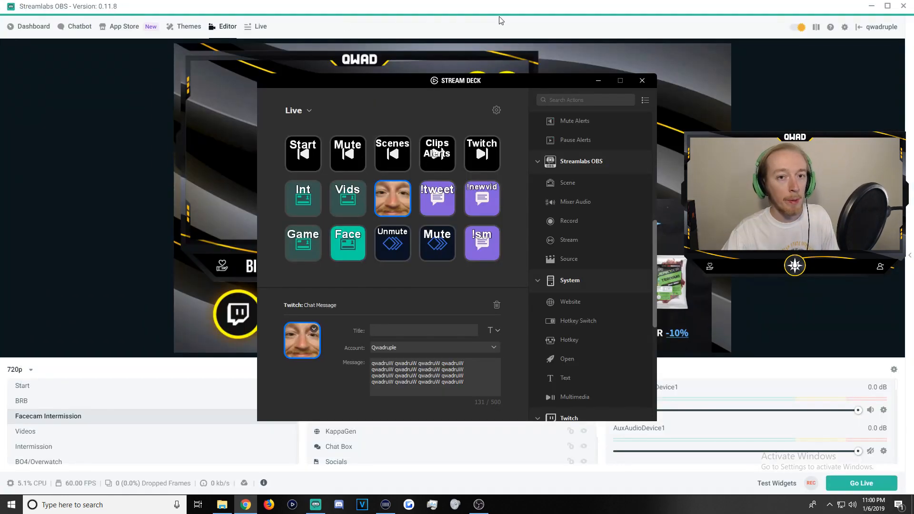
{"action": "left_click", "coordinate": [502, 11]}
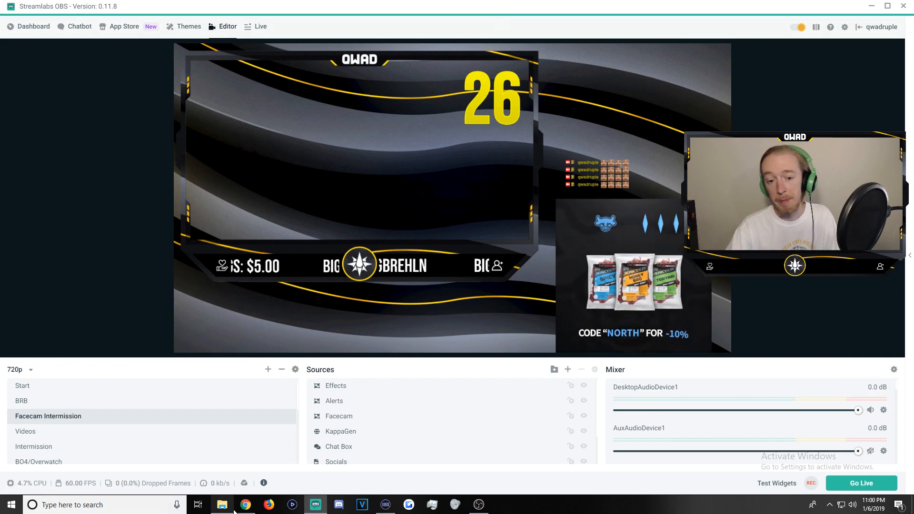
{"action": "left_click", "coordinate": [386, 504]}
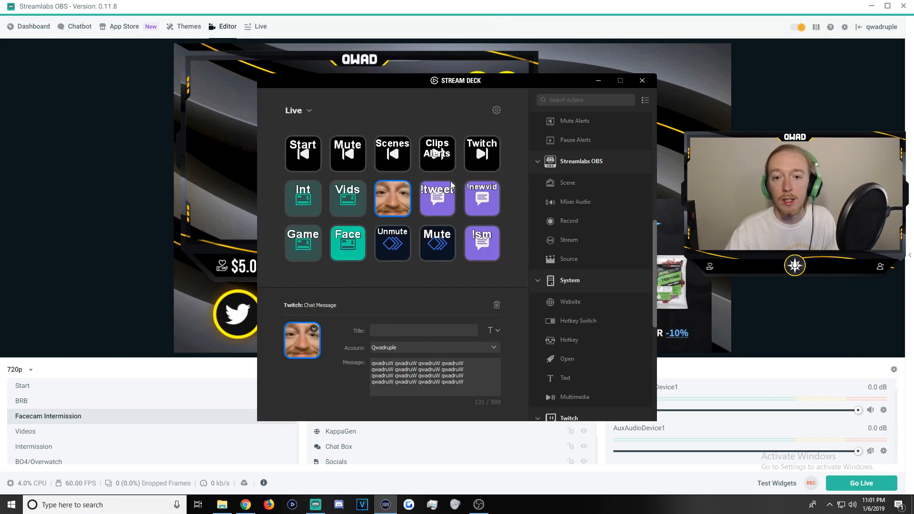
Look through the !tweet, !newvid and !sm chat message keys and the Unmute key on the Live profile.
{"action": "left_click", "coordinate": [433, 210]}
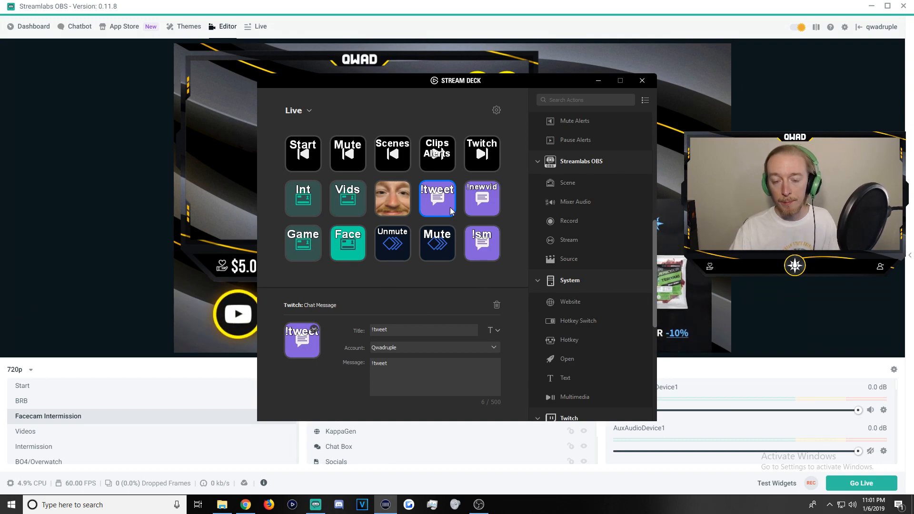
{"action": "left_click", "coordinate": [492, 202]}
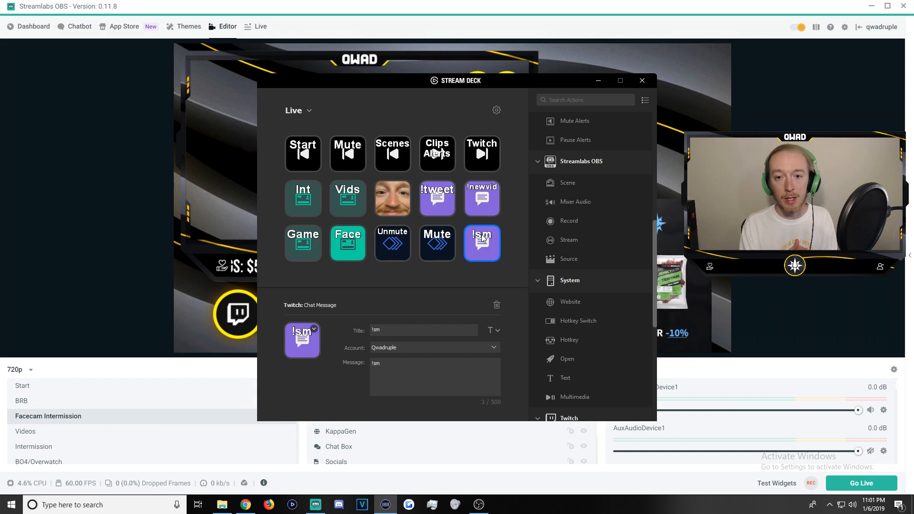
{"action": "left_click", "coordinate": [392, 243]}
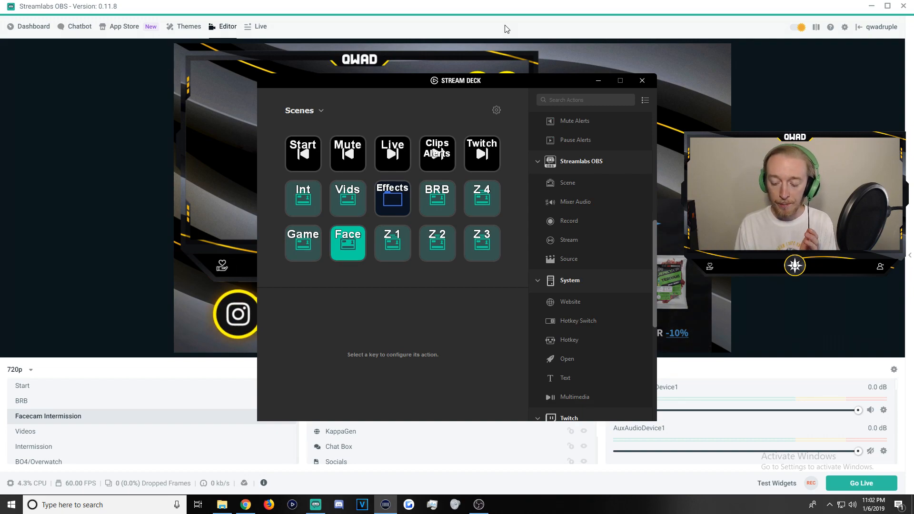
Demonstrate the Scenes profile's scene switching in Streamlabs OBS, restore the Facecam Intermission scene, and return to Stream Deck.
{"action": "left_click", "coordinate": [497, 7]}
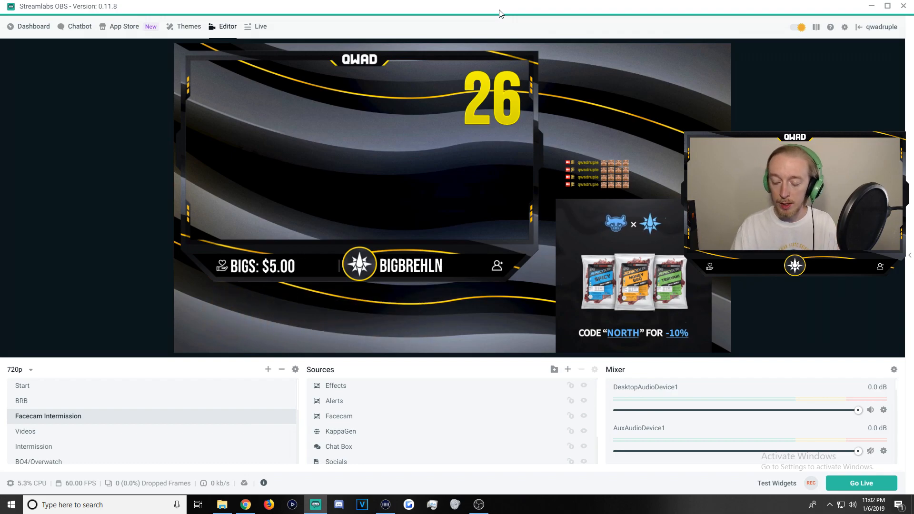
{"action": "key", "text": "F5"}
{"action": "key", "text": "F6"}
{"action": "key", "text": "F3"}
{"action": "key", "text": "F4"}
{"action": "key", "text": "F7"}
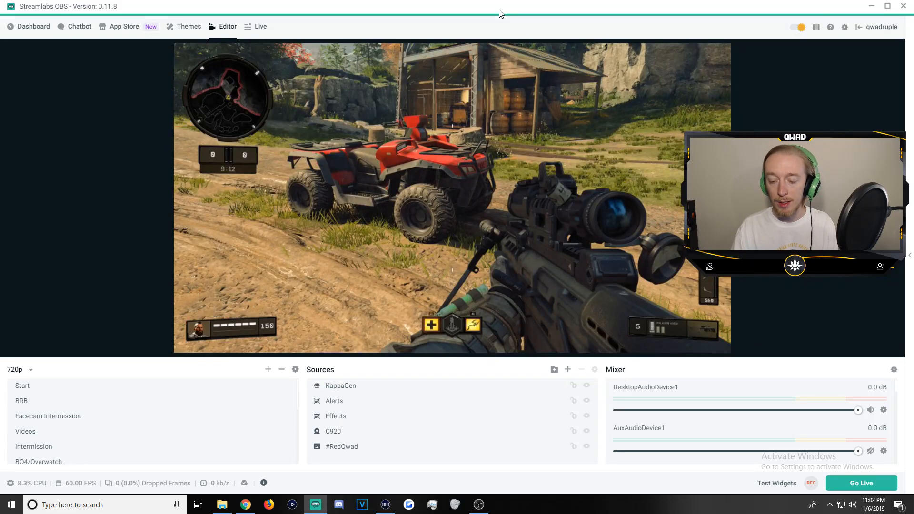
{"action": "key", "text": "F3"}
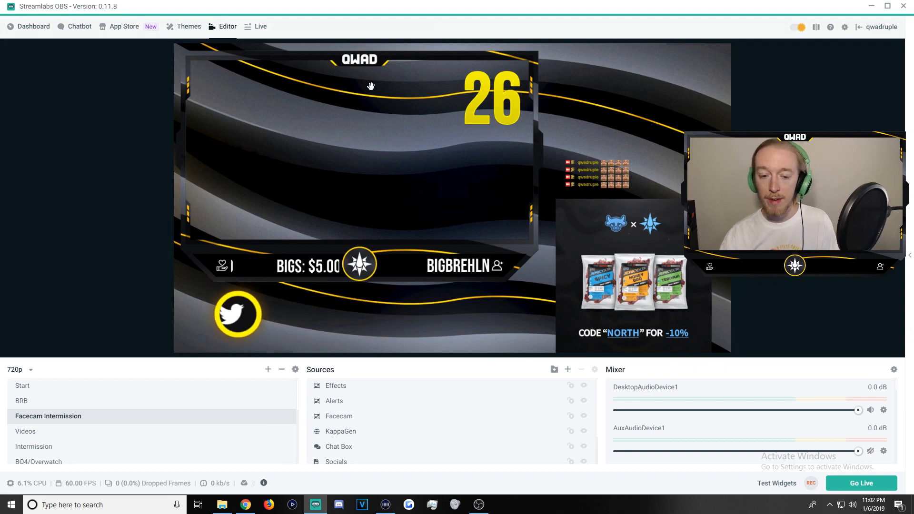
{"action": "left_click", "coordinate": [385, 504]}
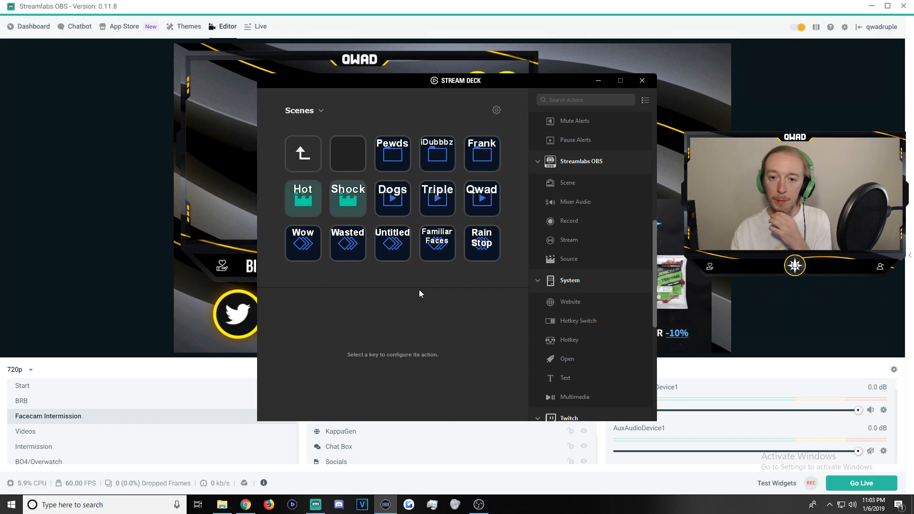
Move Stream Deck off the Streamlabs OBS preview, examine the Triple and Dogs soundboard keys in the Effects folder, and open the Frank folder.
{"action": "left_click_drag", "start_coordinate": [435, 84], "coordinate": [691, 102]}
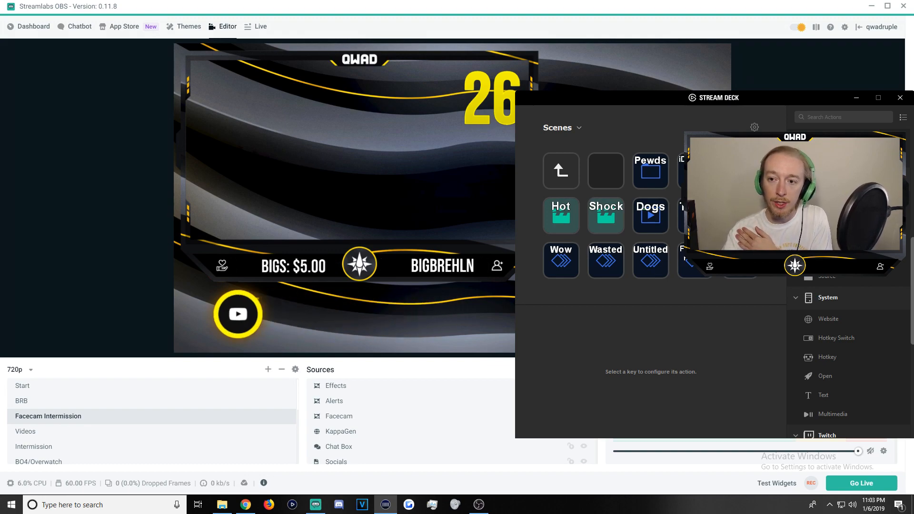
{"action": "left_click", "coordinate": [662, 219]}
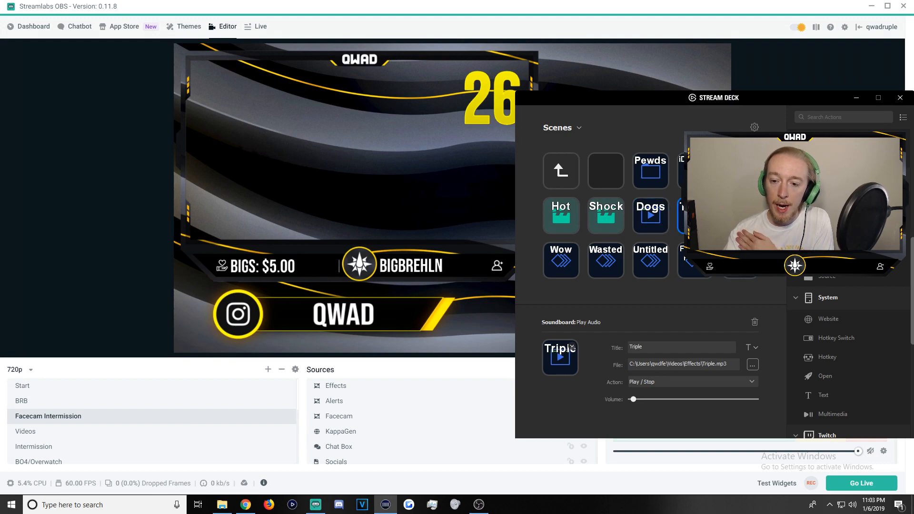
{"action": "left_click", "coordinate": [654, 219]}
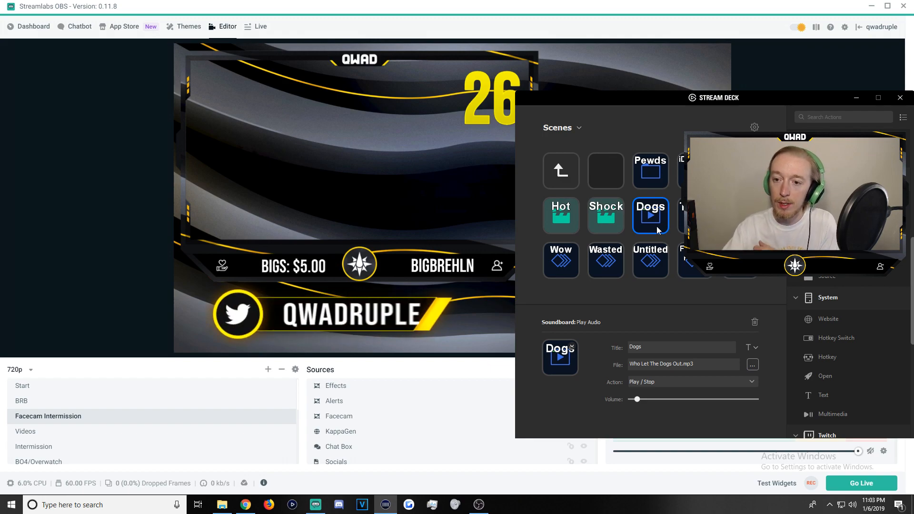
{"action": "double_click", "coordinate": [740, 171]}
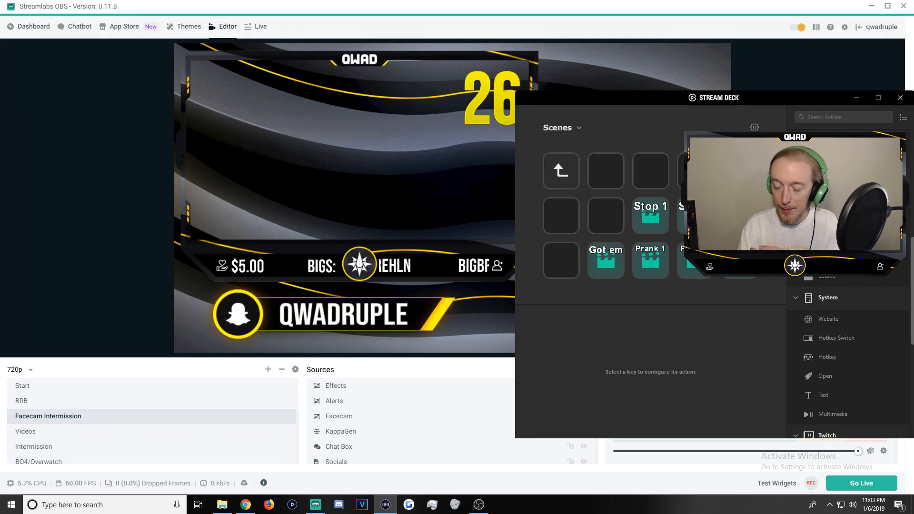
Check the Frank folder's video effect in the Streamlabs OBS preview and return to Stream Deck.
{"action": "left_click", "coordinate": [599, 12]}
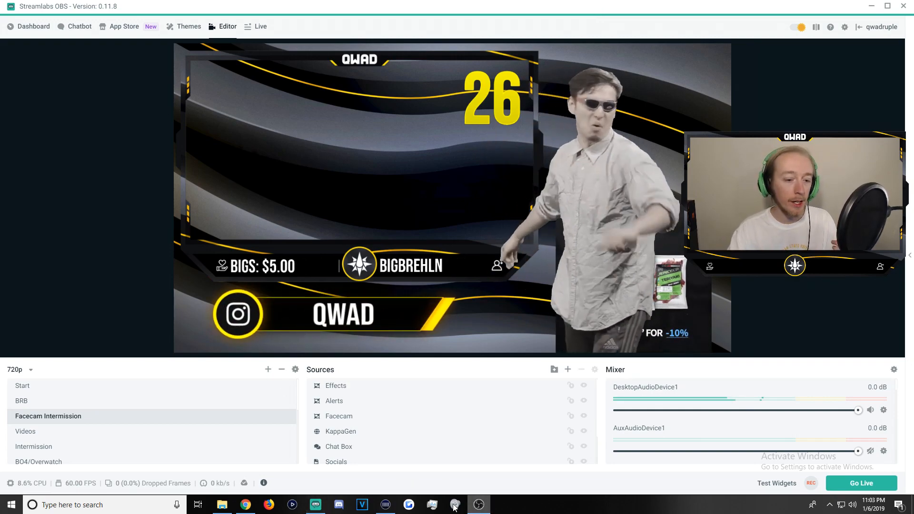
{"action": "left_click", "coordinate": [385, 505]}
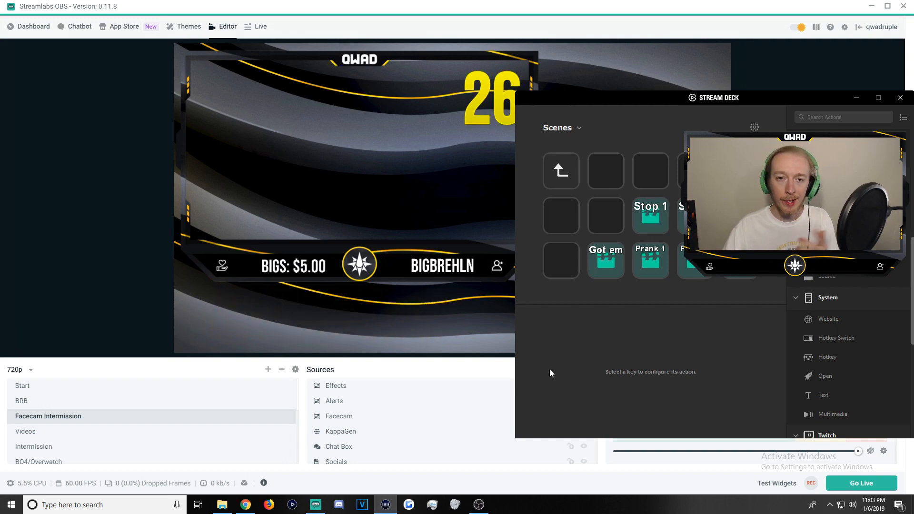
{"action": "left_click", "coordinate": [565, 21]}
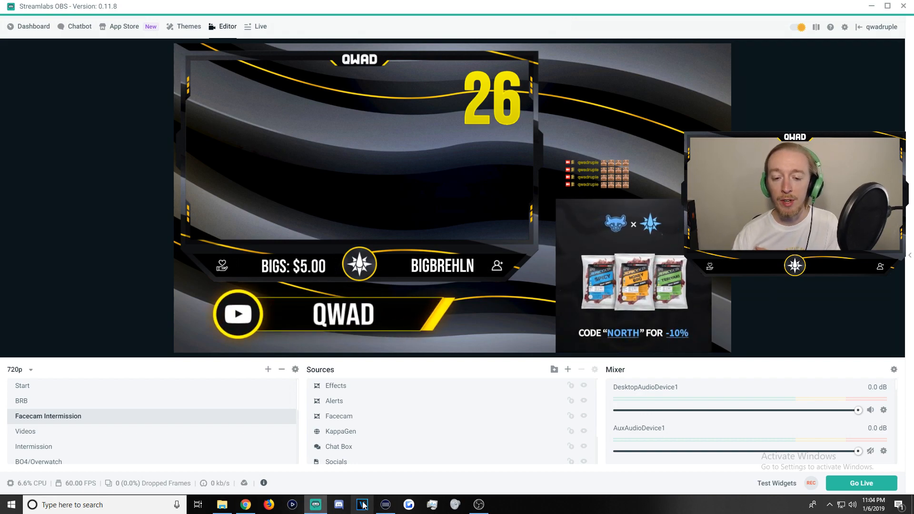
{"action": "left_click", "coordinate": [386, 504]}
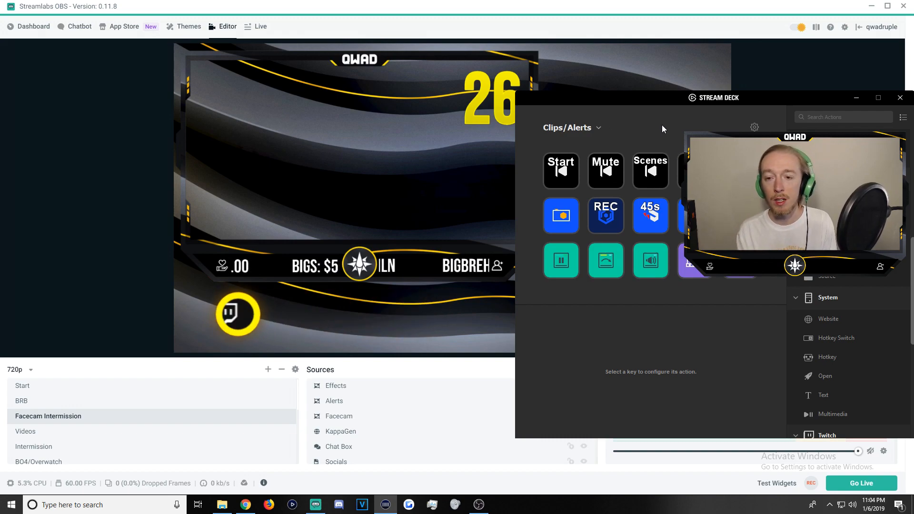
Examine the Clips/Alerts profile's Screenshot, REC and Flashback Recording keys, including the duration choices of the 45s key.
{"action": "left_click", "coordinate": [572, 211]}
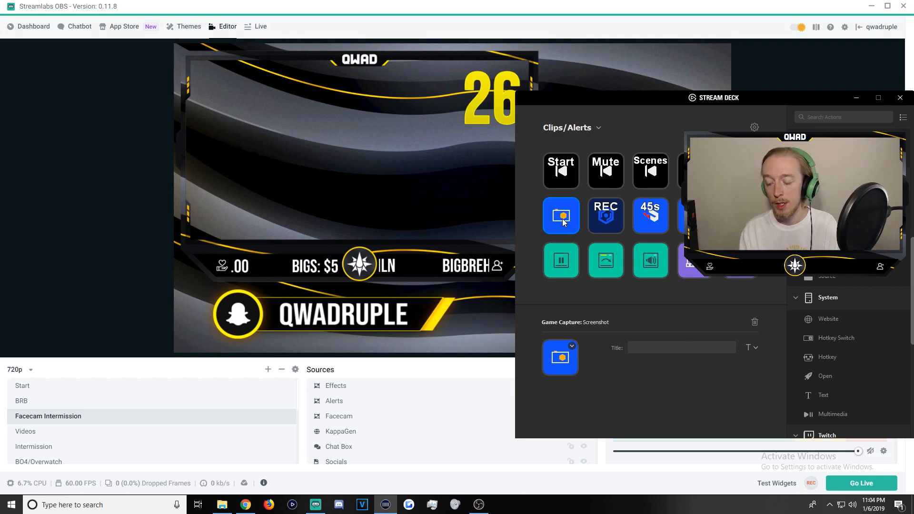
{"action": "left_click", "coordinate": [598, 216]}
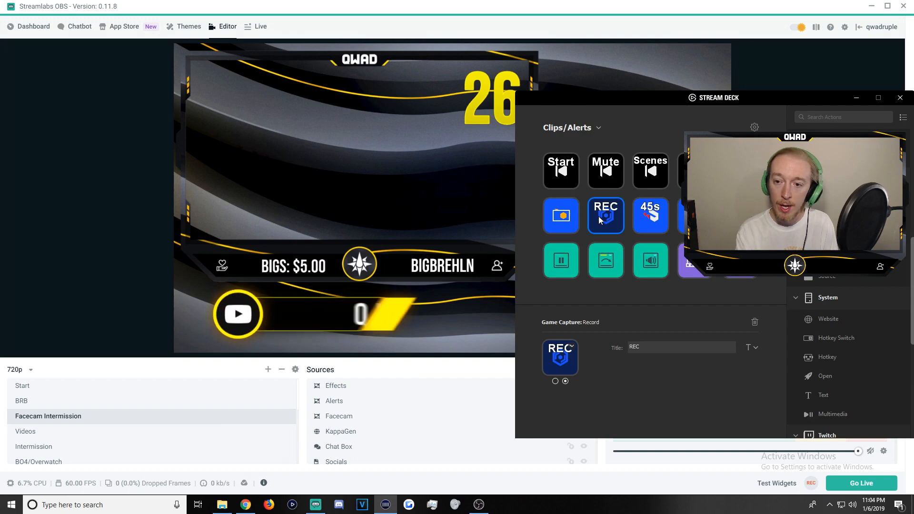
{"action": "left_click", "coordinate": [652, 217]}
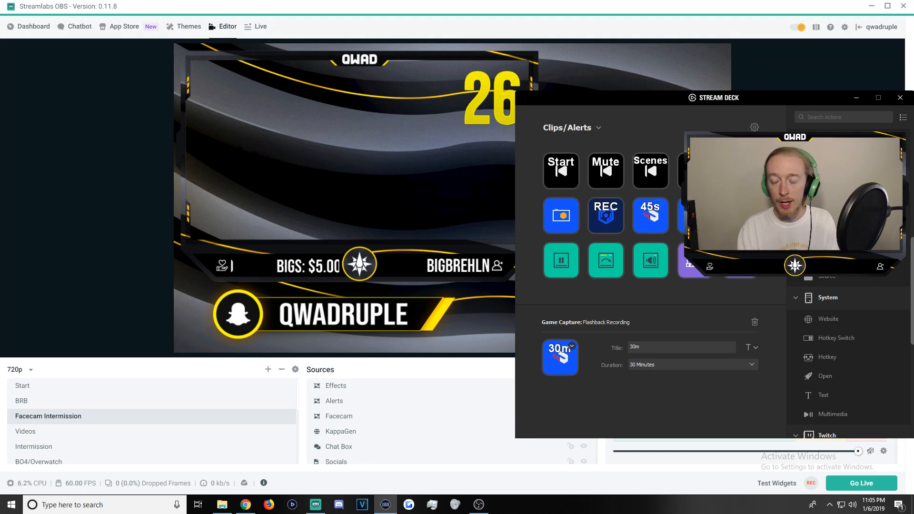
{"action": "left_click", "coordinate": [648, 218]}
{"action": "left_click", "coordinate": [720, 365]}
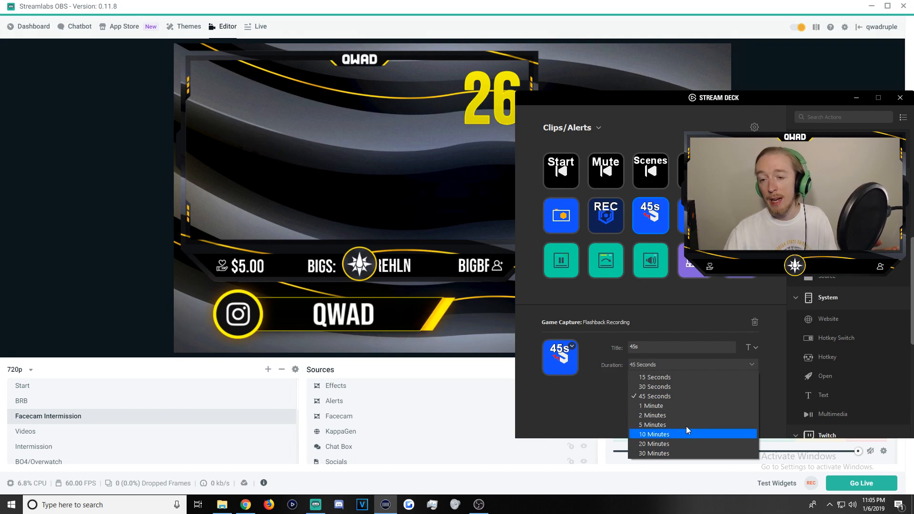
{"action": "left_click", "coordinate": [777, 285]}
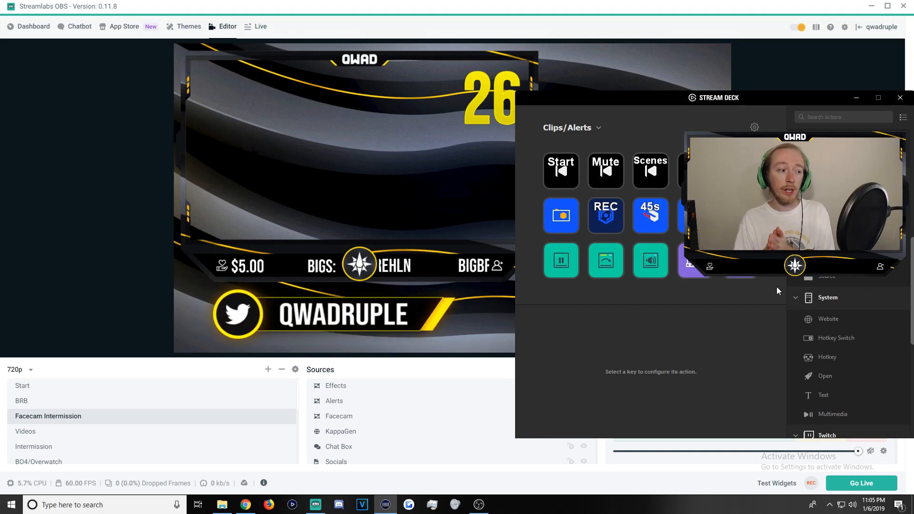
Reposition Stream Deck clear of the webcam and examine the three green Streamlabs alert keys on the Clips/Alerts profile.
{"action": "left_click_drag", "start_coordinate": [675, 98], "coordinate": [571, 162]}
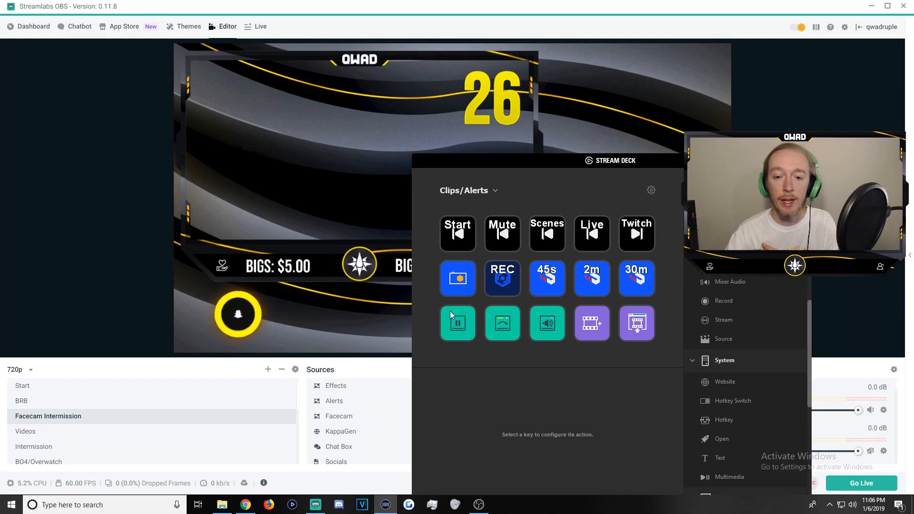
{"action": "left_click", "coordinate": [458, 323]}
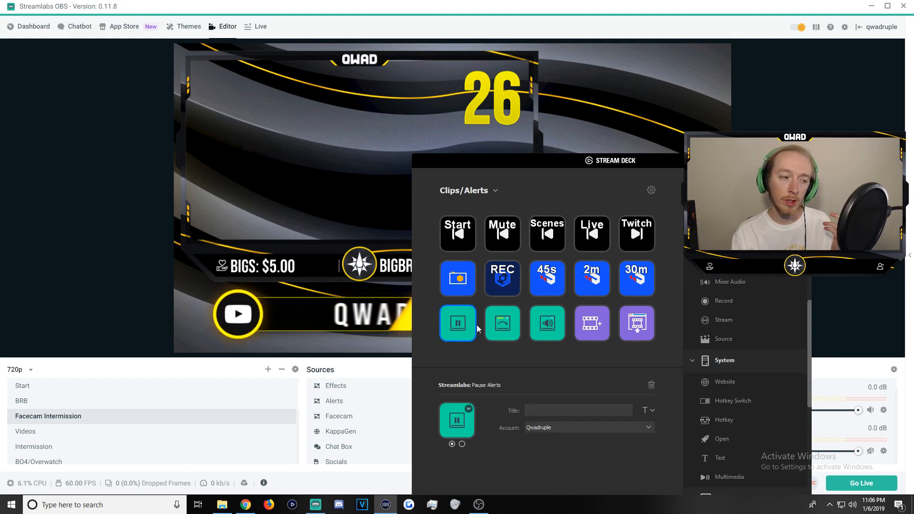
{"action": "left_click", "coordinate": [500, 325]}
{"action": "left_click", "coordinate": [544, 323]}
{"action": "left_click", "coordinate": [538, 368]}
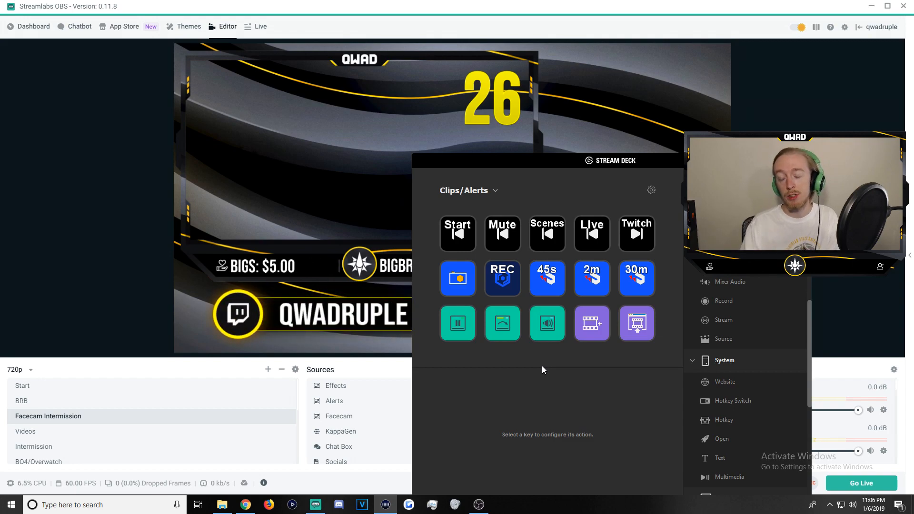
Examine the two Twitch clip keys on the Clips/Alerts profile and the Follow, Slow and Emote chat mode keys on the Twitch profile.
{"action": "left_click", "coordinate": [589, 328]}
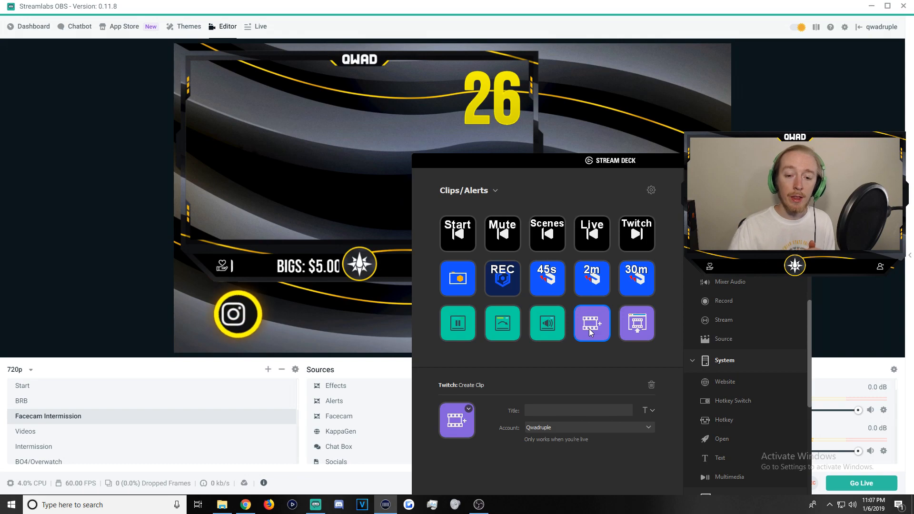
{"action": "left_click", "coordinate": [635, 324]}
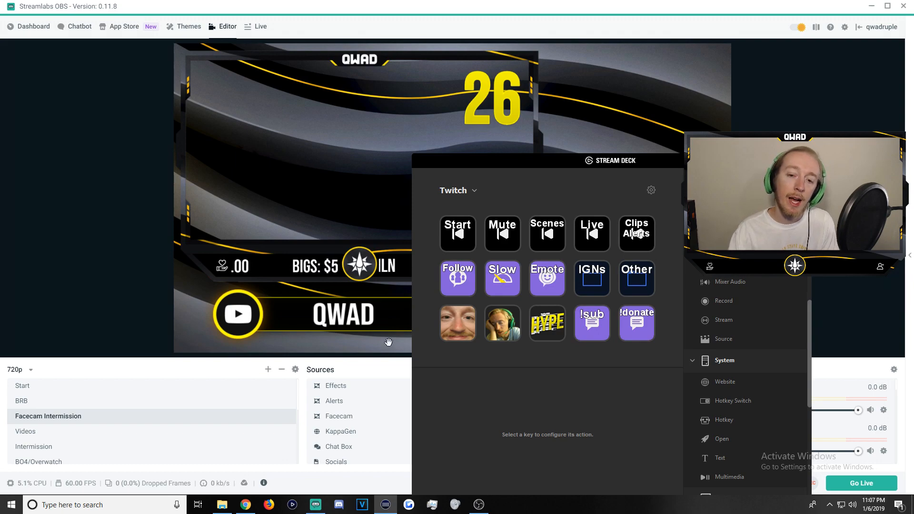
{"action": "left_click", "coordinate": [472, 284]}
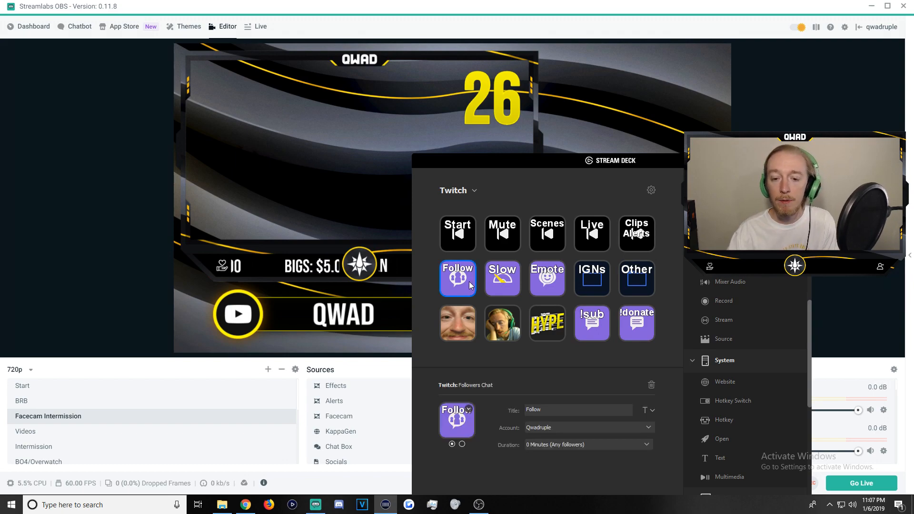
{"action": "left_click", "coordinate": [496, 278]}
{"action": "left_click", "coordinate": [543, 271]}
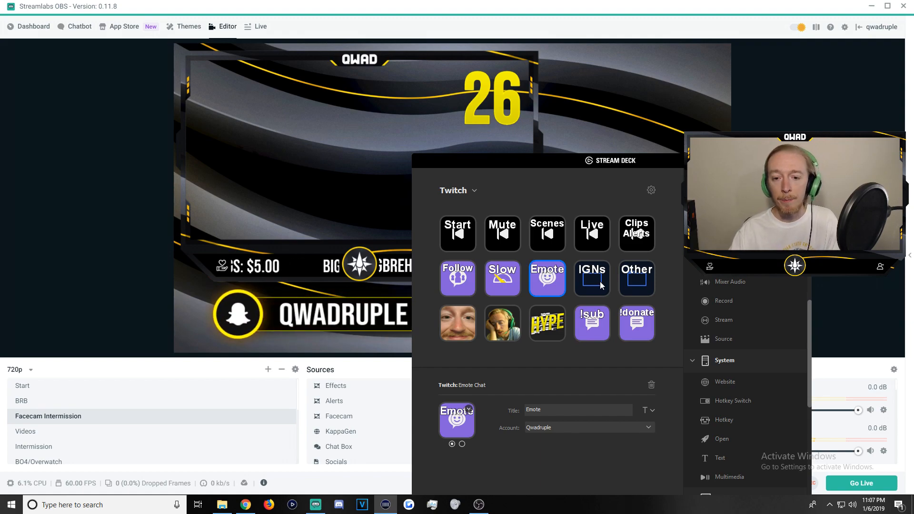
Examine and compare the chat messages behind the three picture keys, including the close-up face and HYPE emote keys.
{"action": "left_click", "coordinate": [447, 319]}
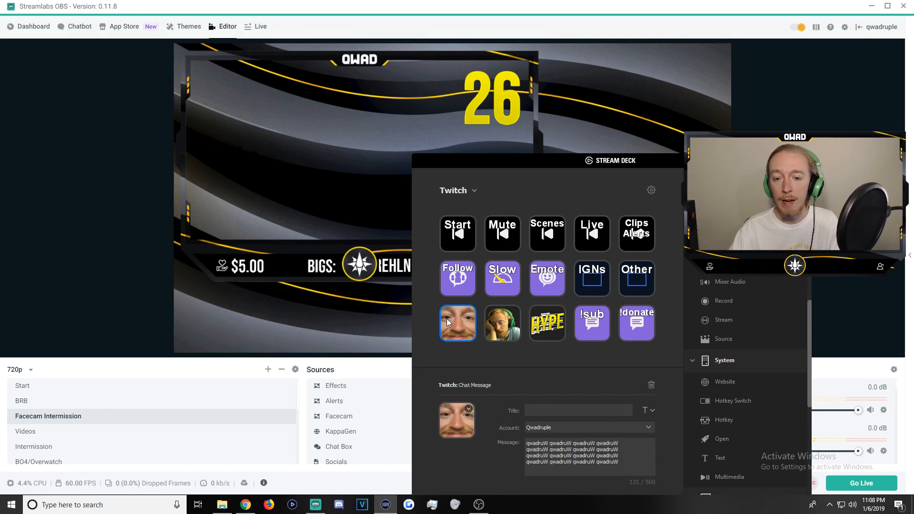
{"action": "left_click", "coordinate": [495, 324]}
{"action": "left_click", "coordinate": [541, 326]}
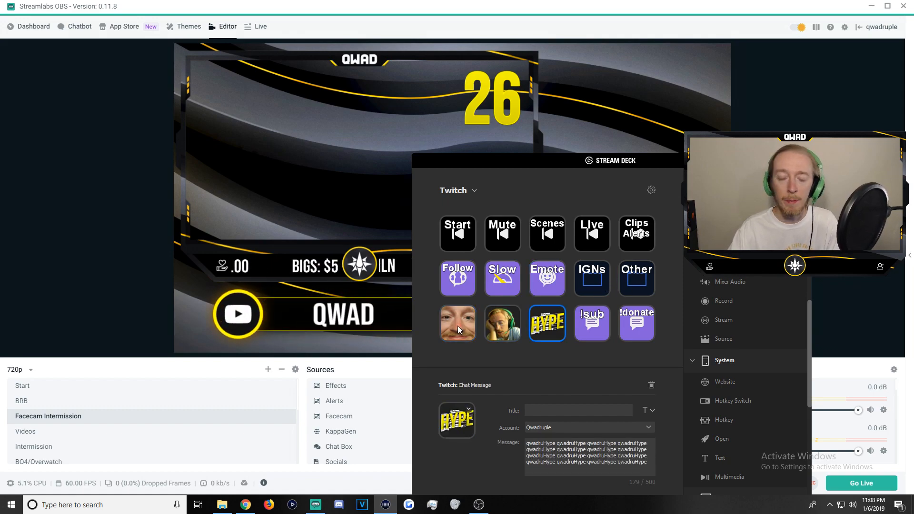
{"action": "left_click", "coordinate": [460, 327]}
{"action": "left_click", "coordinate": [552, 327]}
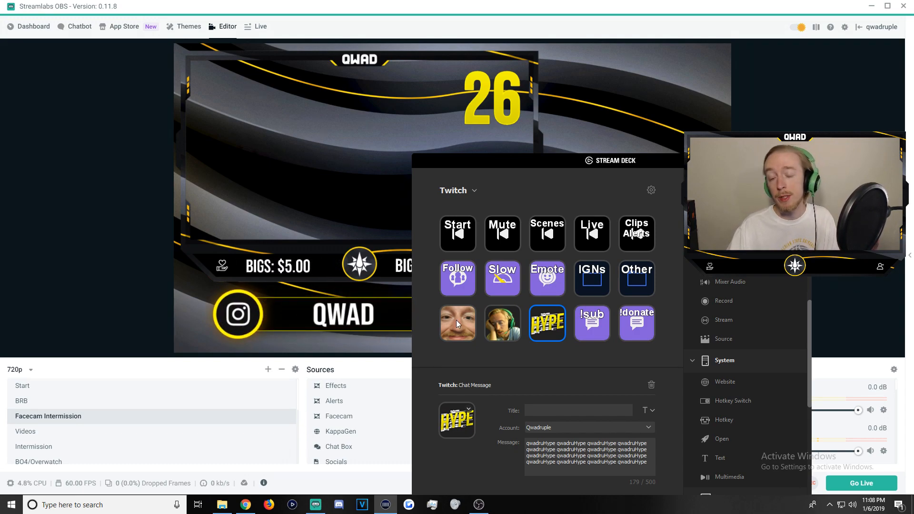
{"action": "left_click", "coordinate": [489, 323]}
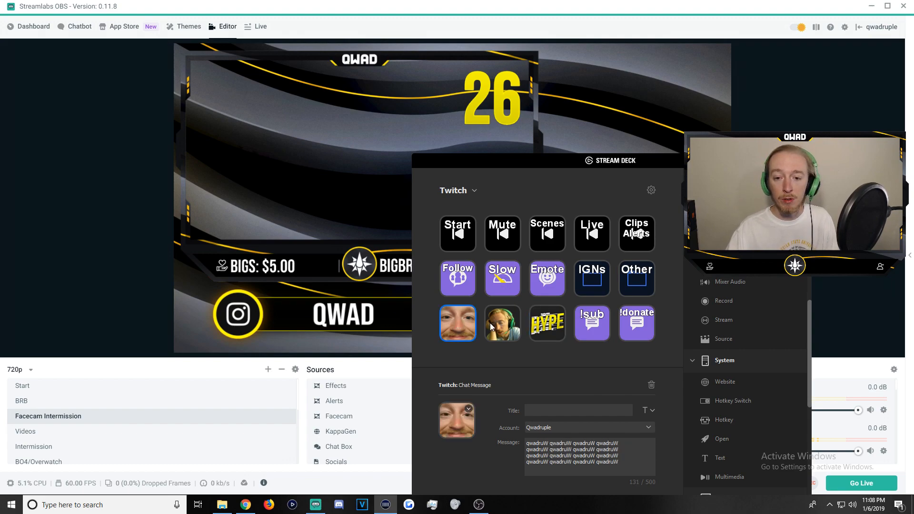
{"action": "left_click", "coordinate": [458, 326]}
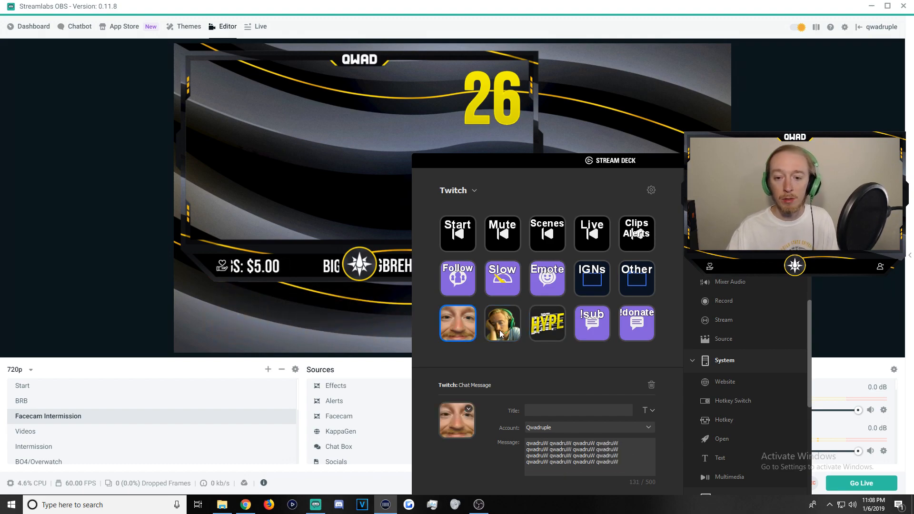
{"action": "left_click", "coordinate": [544, 328]}
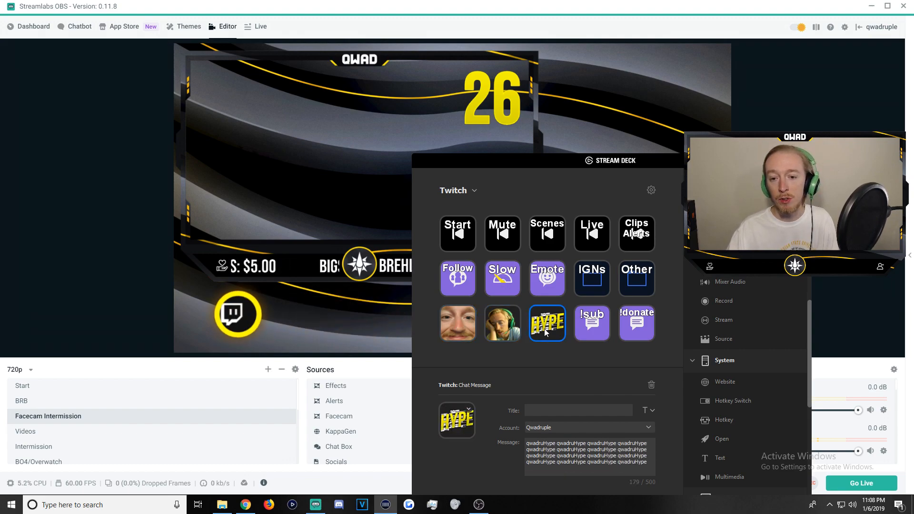
Examine the !sub and !donate chat message keys and open the IGNs folder on the Twitch profile.
{"action": "left_click", "coordinate": [597, 327]}
{"action": "left_click", "coordinate": [631, 326]}
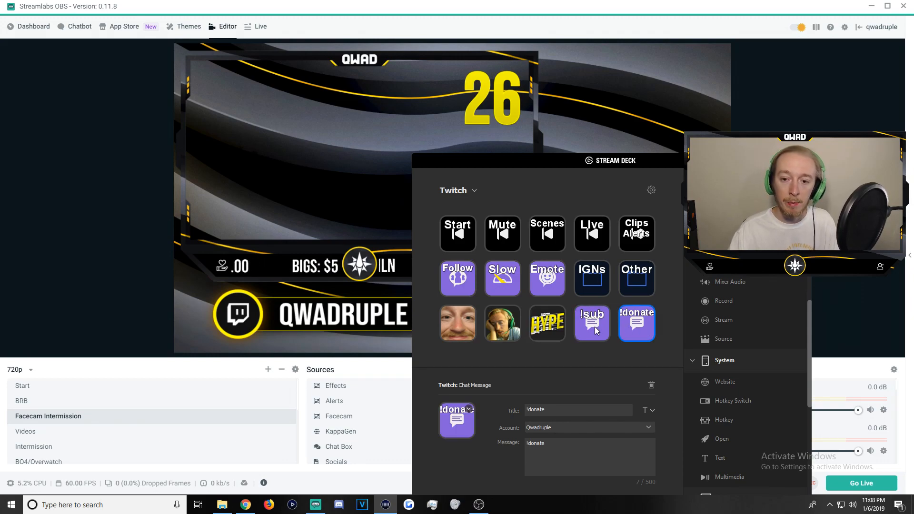
{"action": "left_click", "coordinate": [595, 326]}
{"action": "left_click", "coordinate": [630, 327]}
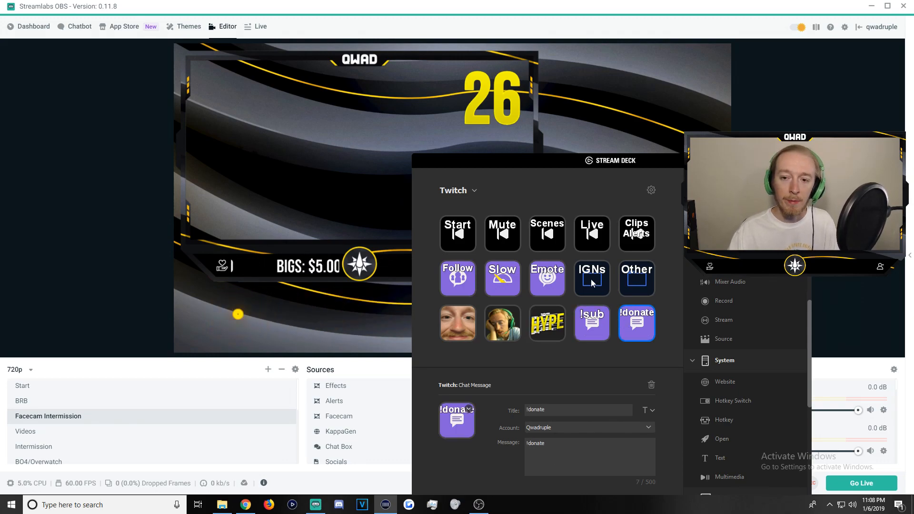
{"action": "double_click", "coordinate": [591, 283]}
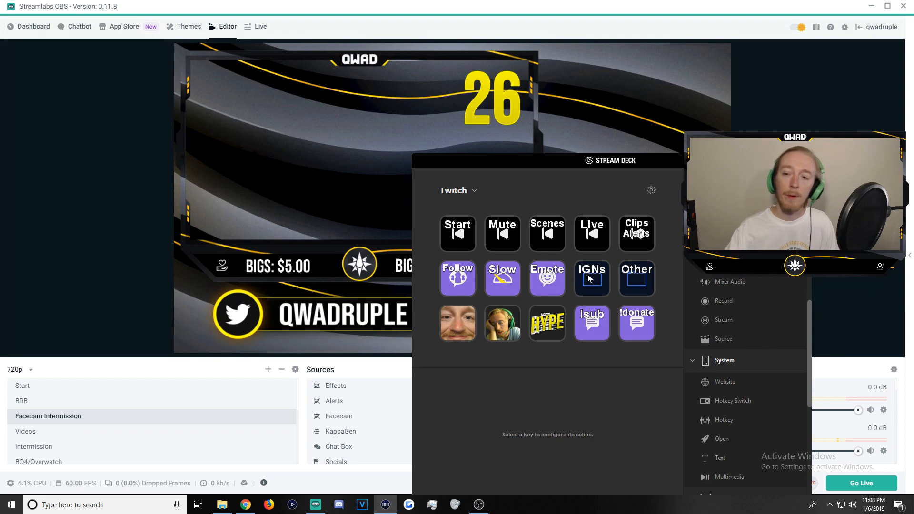
Reposition the Stream Deck window clear of the webcam and make the action list editable, starting from Game Capture.
{"action": "left_click_drag", "start_coordinate": [614, 161], "coordinate": [437, 57]}
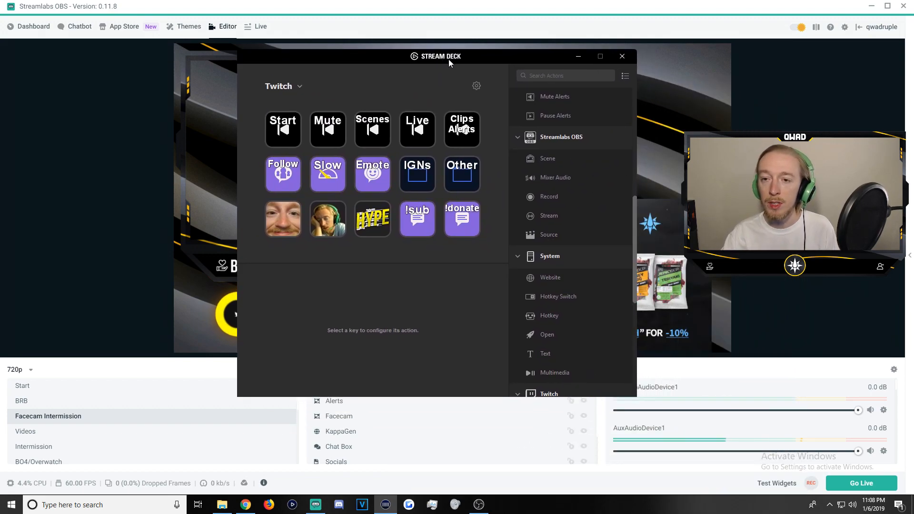
{"action": "left_click", "coordinate": [622, 77]}
{"action": "scroll", "coordinate": [573, 162], "scroll_direction": "up", "scroll_amount": 8}
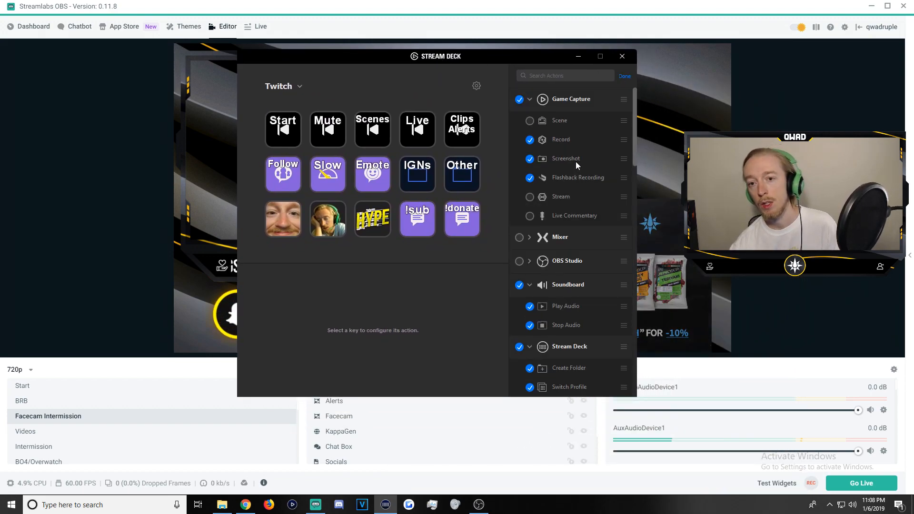
Expand the Mixer and OBS Studio categories in the action list and examine their available actions.
{"action": "left_click", "coordinate": [530, 237]}
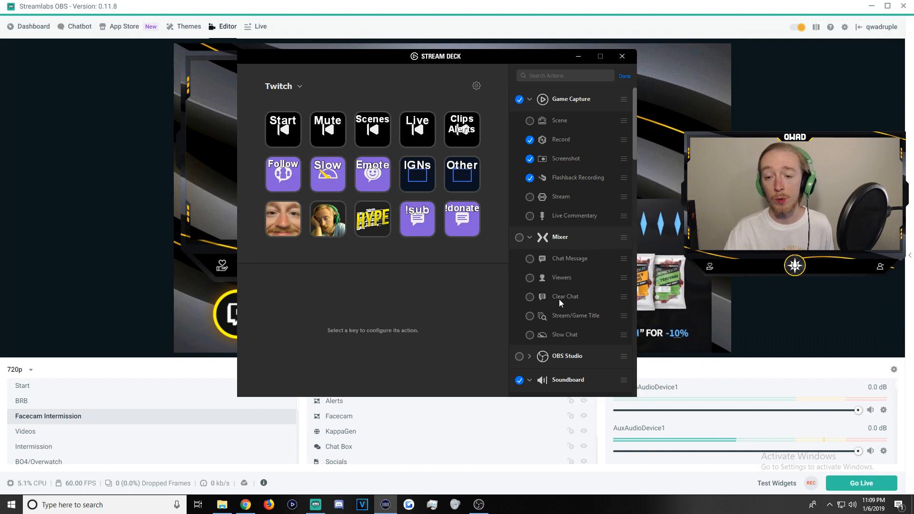
{"action": "scroll", "coordinate": [558, 297], "scroll_direction": "down", "scroll_amount": 2}
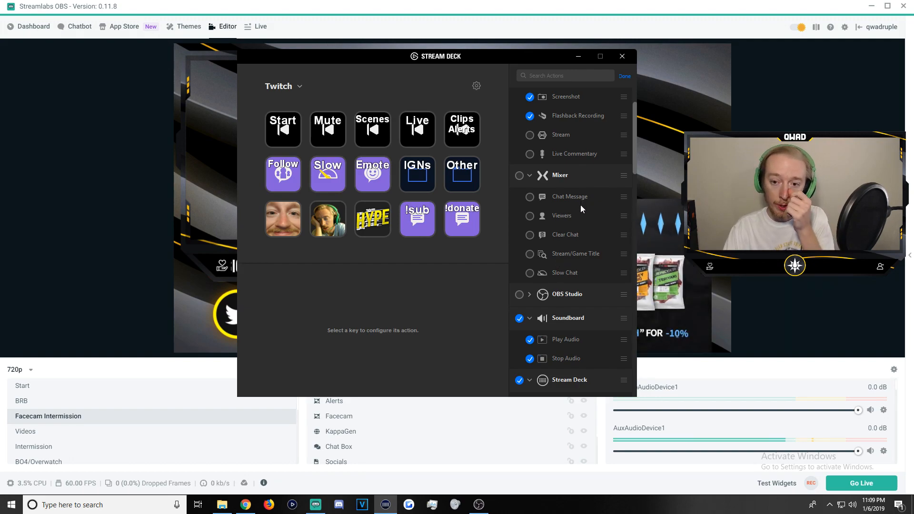
{"action": "left_click", "coordinate": [530, 294]}
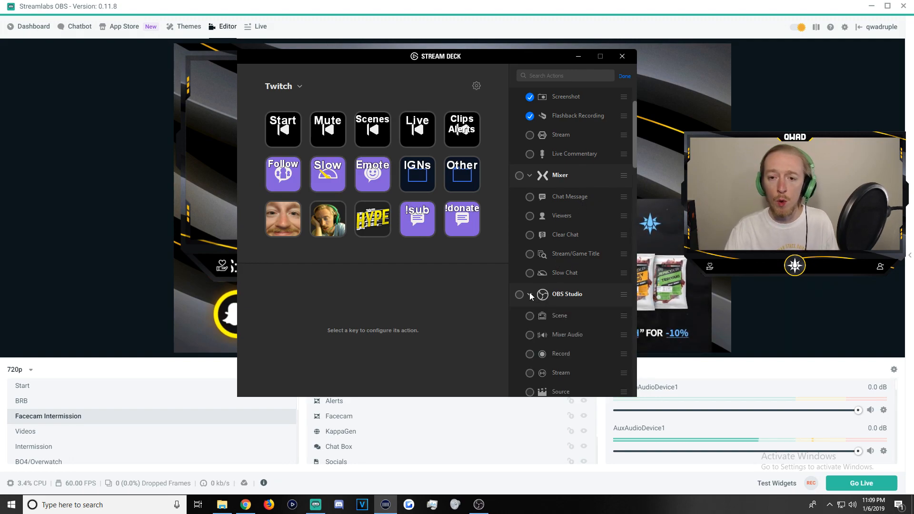
{"action": "scroll", "coordinate": [588, 261], "scroll_direction": "down", "scroll_amount": 1}
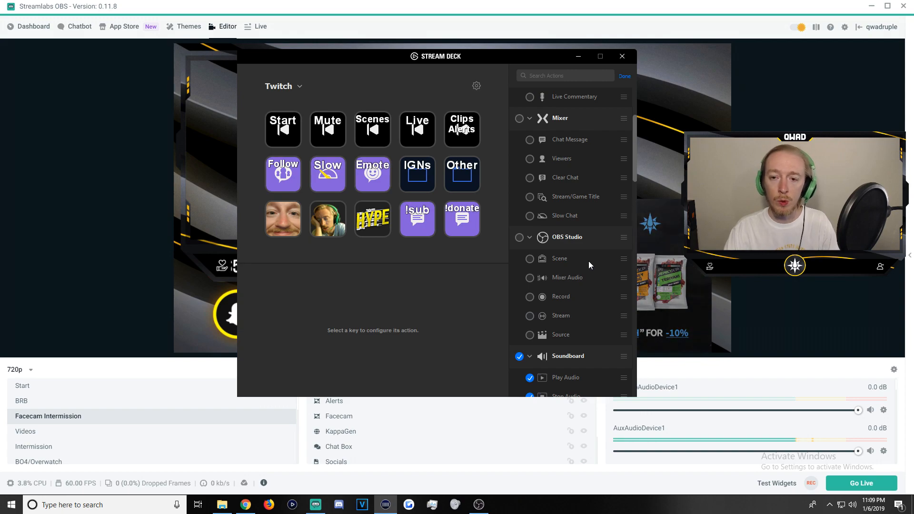
{"action": "scroll", "coordinate": [588, 261], "scroll_direction": "down", "scroll_amount": 2}
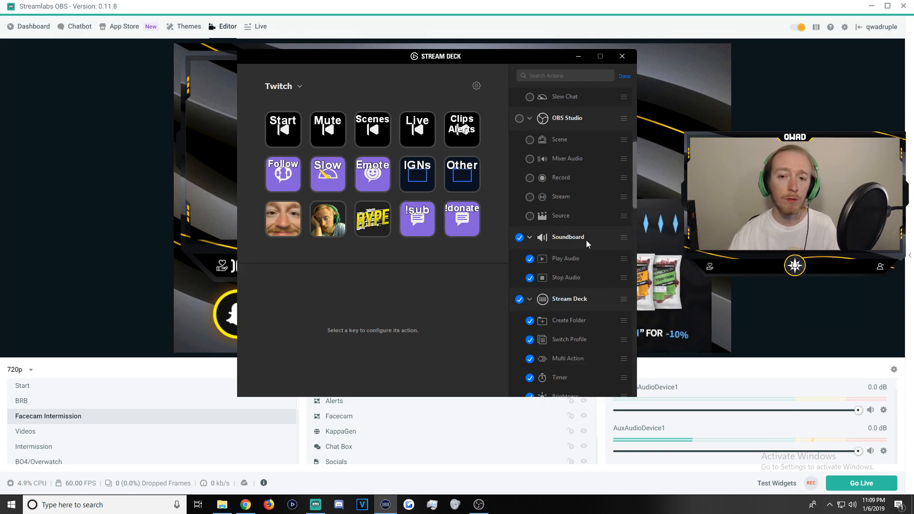
Examine which actions are enabled in the Stream Deck, Streamlabs, Streamlabs OBS and System categories.
{"action": "scroll", "coordinate": [583, 240], "scroll_direction": "down", "scroll_amount": 1}
{"action": "scroll", "coordinate": [583, 239], "scroll_direction": "down", "scroll_amount": 1}
{"action": "scroll", "coordinate": [582, 240], "scroll_direction": "down", "scroll_amount": 4}
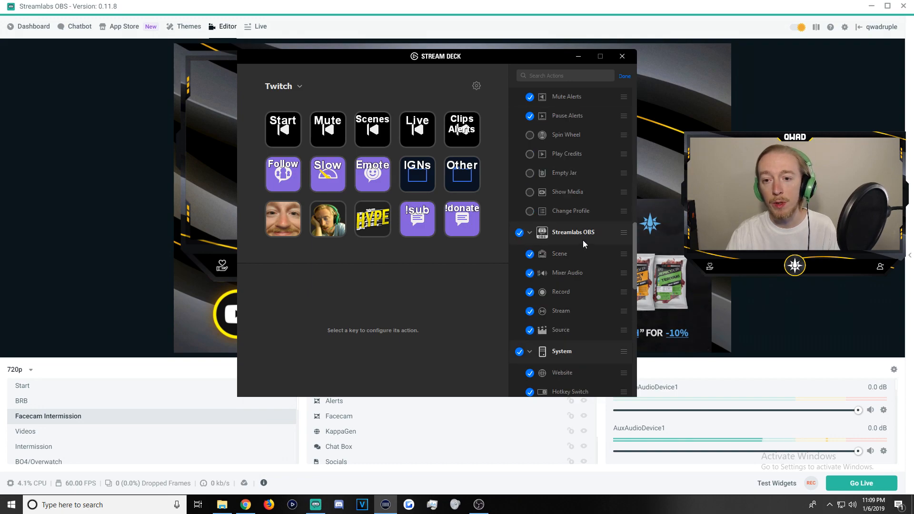
{"action": "scroll", "coordinate": [582, 239], "scroll_direction": "down", "scroll_amount": 1}
{"action": "scroll", "coordinate": [582, 239], "scroll_direction": "down", "scroll_amount": 2}
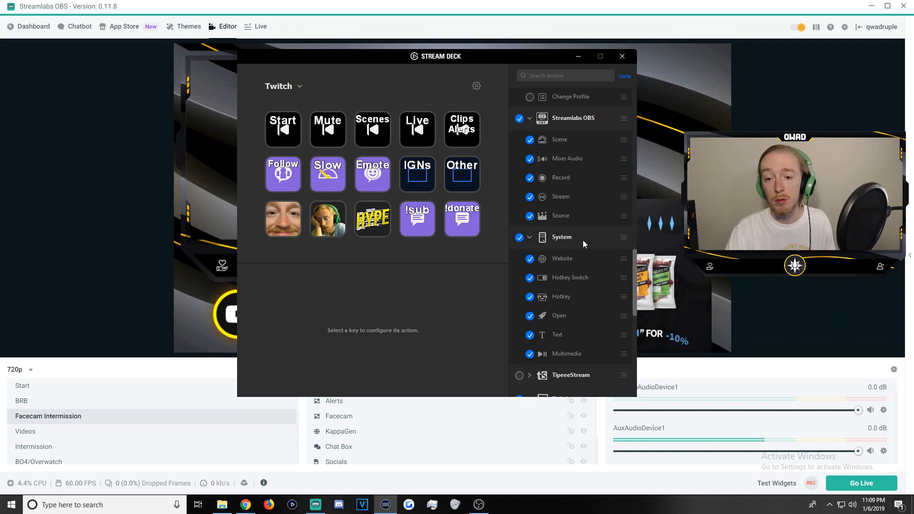
Expand the TipeeeStream category and examine its actions together with the Twitch actions.
{"action": "left_click", "coordinate": [529, 313]}
{"action": "scroll", "coordinate": [572, 283], "scroll_direction": "down", "scroll_amount": 2}
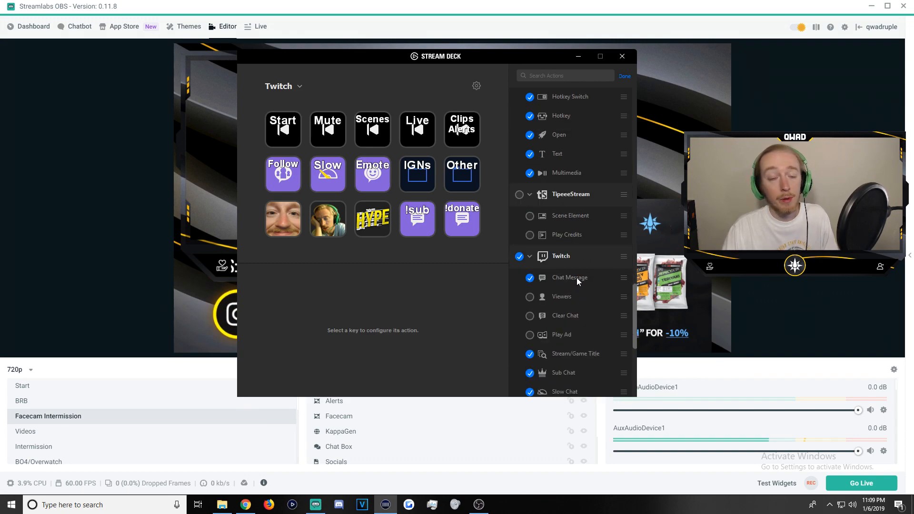
{"action": "scroll", "coordinate": [576, 276], "scroll_direction": "down", "scroll_amount": 1}
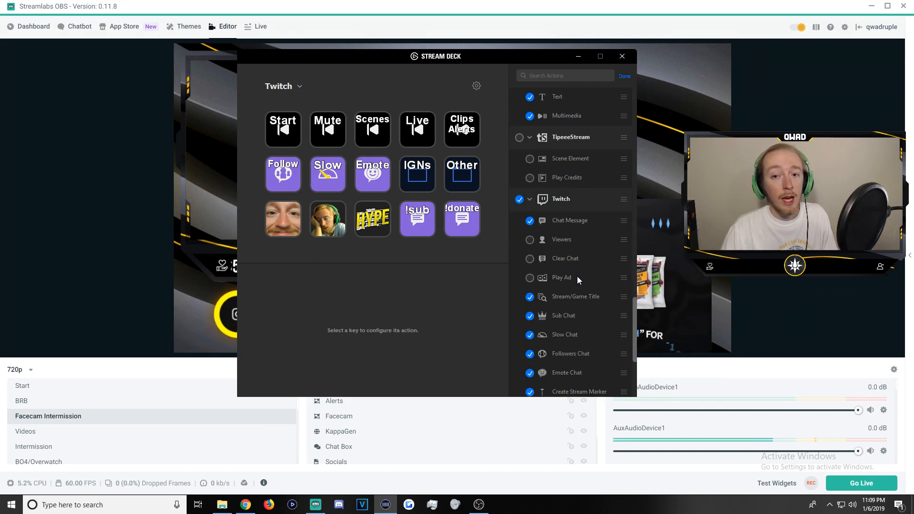
{"action": "scroll", "coordinate": [577, 276], "scroll_direction": "down", "scroll_amount": 1}
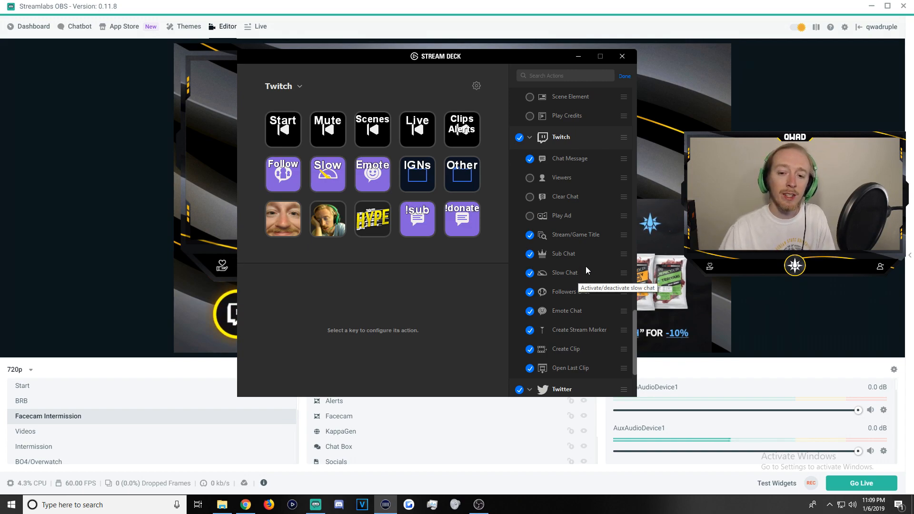
Examine the Twitter actions and expand the XSplit and YouTube categories to view theirs.
{"action": "scroll", "coordinate": [585, 267], "scroll_direction": "down", "scroll_amount": 2}
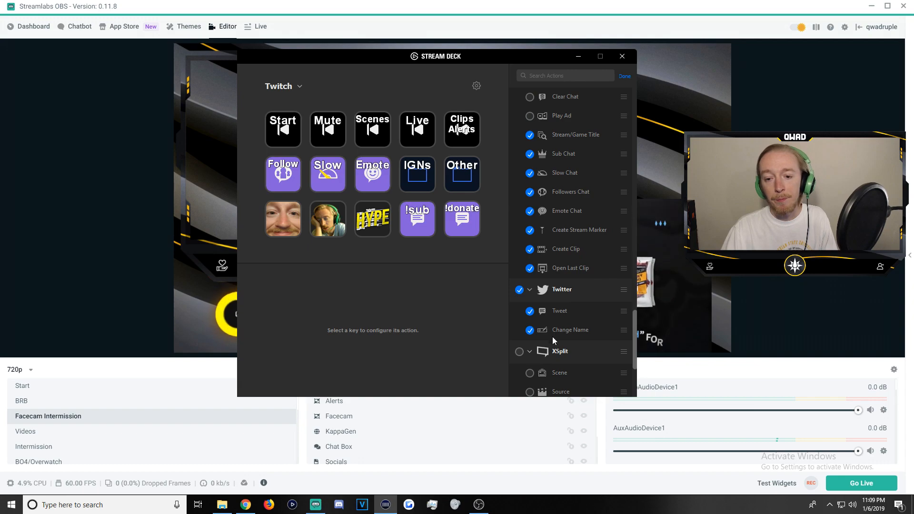
{"action": "scroll", "coordinate": [555, 334], "scroll_direction": "down", "scroll_amount": 3}
{"action": "left_click", "coordinate": [530, 377]}
{"action": "scroll", "coordinate": [589, 320], "scroll_direction": "down", "scroll_amount": 1}
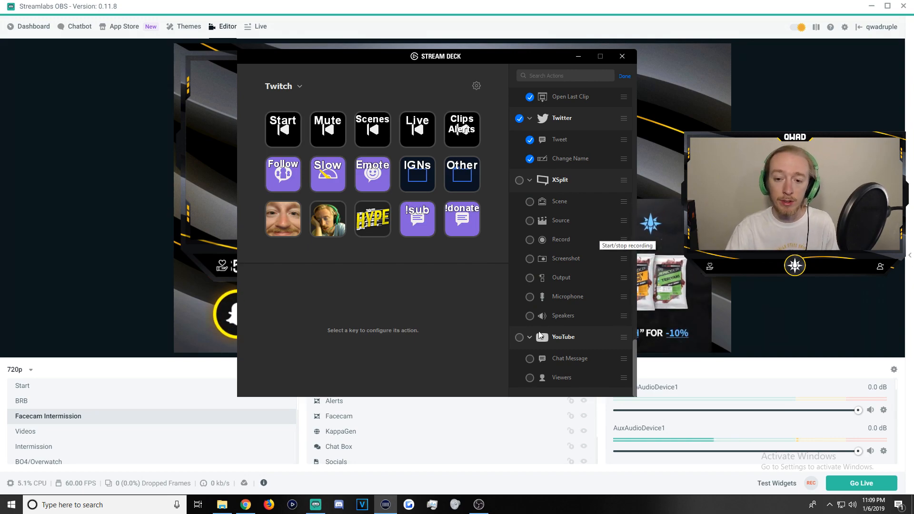
Collapse the YouTube, XSplit, OBS Studio and Mixer categories and return to the start of the action list.
{"action": "left_click", "coordinate": [529, 338]}
{"action": "left_click", "coordinate": [529, 219]}
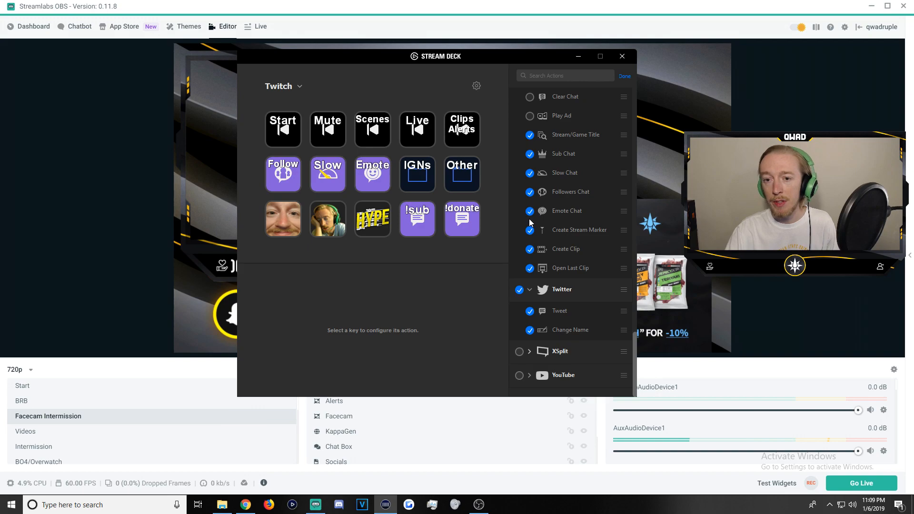
{"action": "scroll", "coordinate": [555, 242], "scroll_direction": "up", "scroll_amount": 5}
{"action": "scroll", "coordinate": [547, 257], "scroll_direction": "up", "scroll_amount": 3}
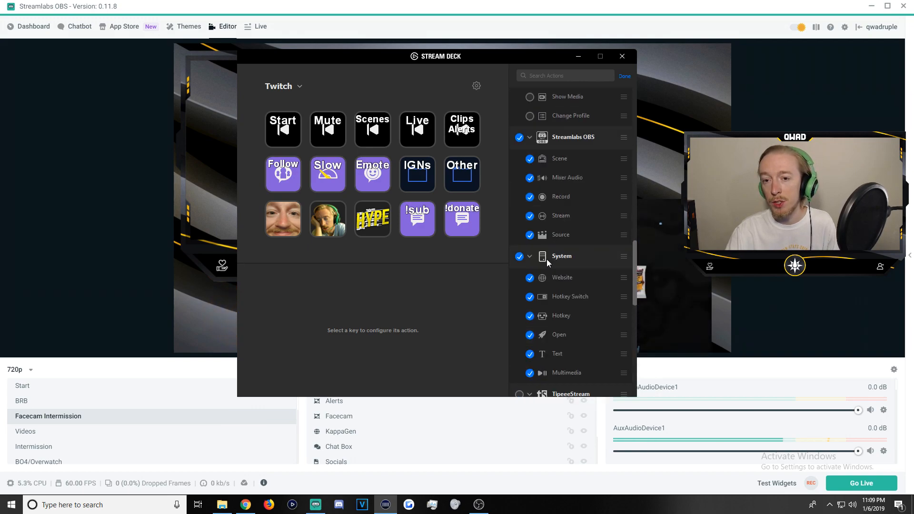
{"action": "scroll", "coordinate": [535, 201], "scroll_direction": "up", "scroll_amount": 8}
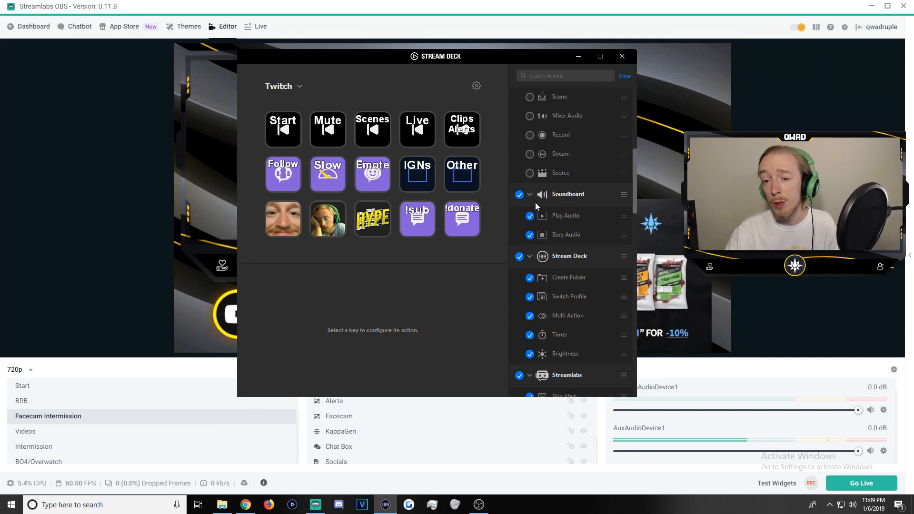
{"action": "scroll", "coordinate": [535, 202], "scroll_direction": "up", "scroll_amount": 3}
{"action": "left_click", "coordinate": [530, 193]}
{"action": "scroll", "coordinate": [530, 193], "scroll_direction": "up", "scroll_amount": 3}
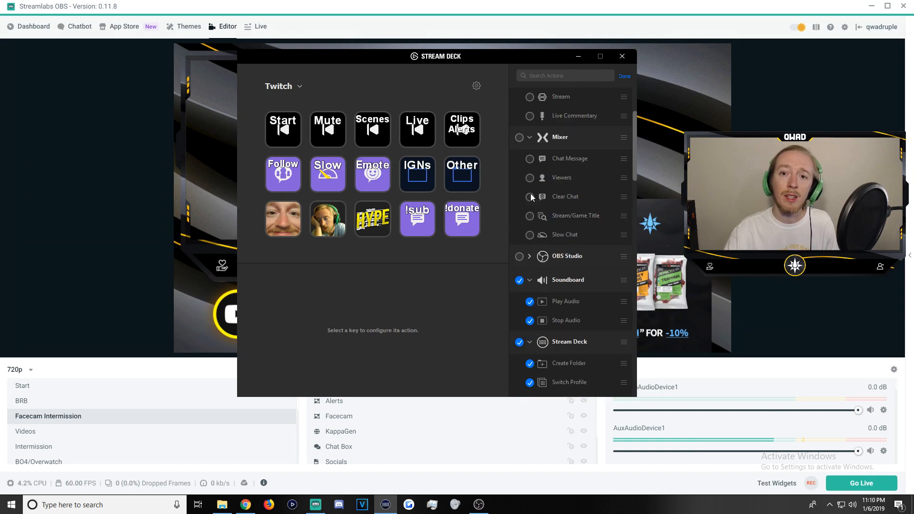
{"action": "left_click", "coordinate": [529, 137]}
{"action": "scroll", "coordinate": [552, 169], "scroll_direction": "up", "scroll_amount": 3}
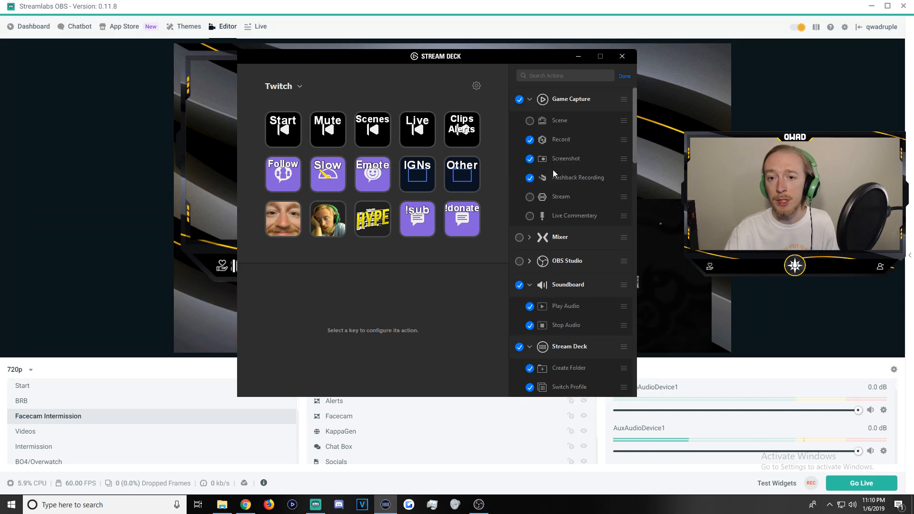